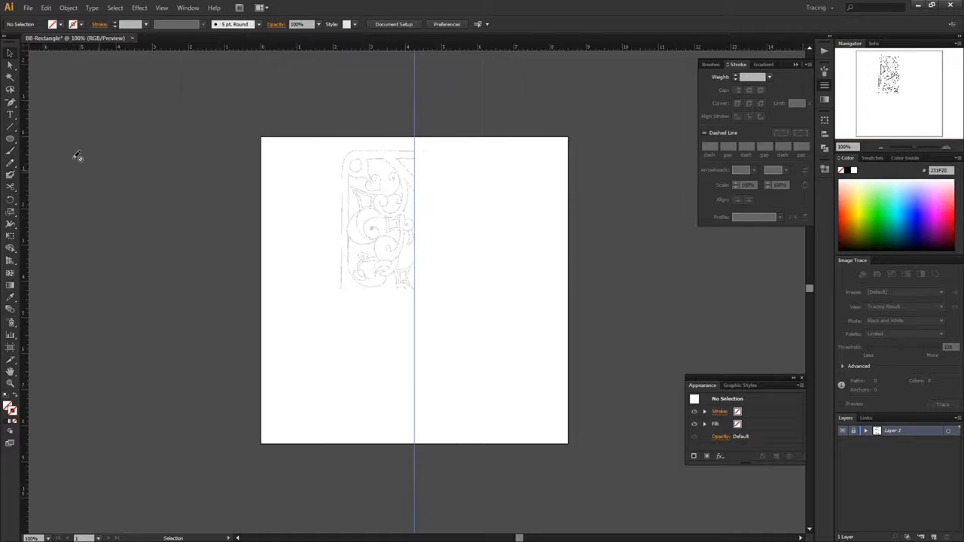
# Add a new layer and draw a rectangle covering the whole artboard.
pyautogui.hotkey('ctrl', 'l')
pyautogui.press('m')
pyautogui.moveTo(261, 137); pyautogui.dragTo(568, 443)
pyautogui.press('a')
pyautogui.click(454, 299)
# Apply a Distort & Transform > Transform effect set to mirror copies of the rectangle.
pyautogui.click(948, 431)
pyautogui.click(720, 456)
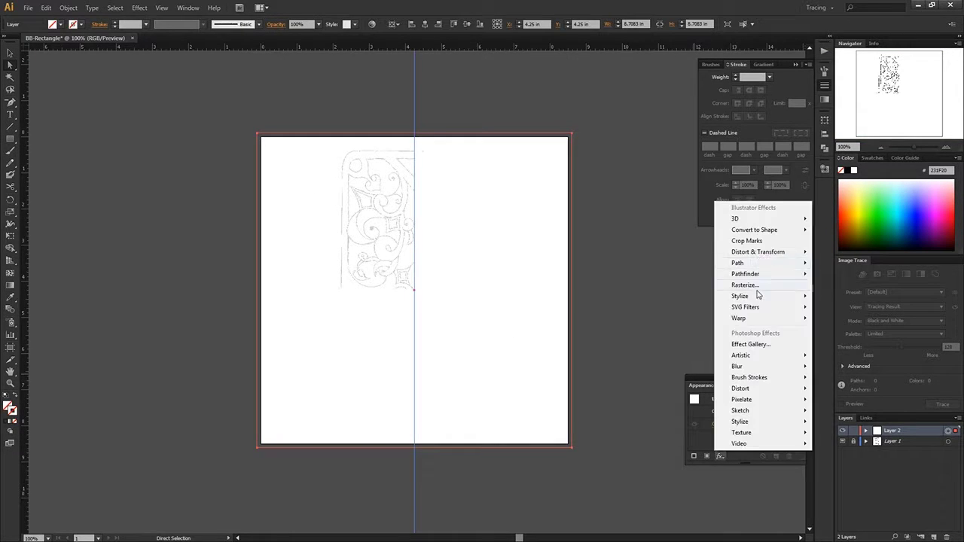
pyautogui.click(754, 250)
pyautogui.click(851, 283)
pyautogui.click(740, 400)
# Place a middle guide and draw a rounded rectangle with a 3 pt black stroke from the guide intersection.
pyautogui.moveTo(527, 49); pyautogui.dragTo(529, 290)
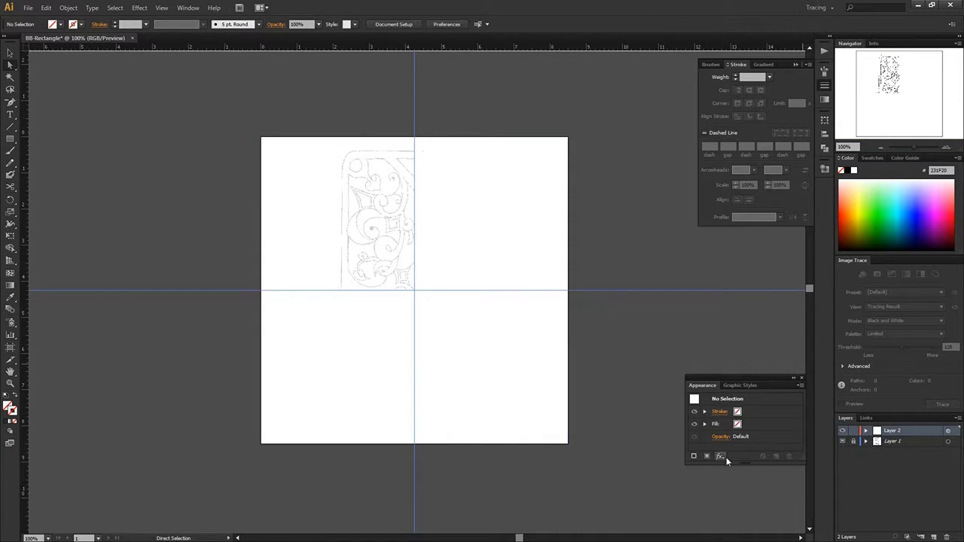
pyautogui.hotkey('ctrl', '+')
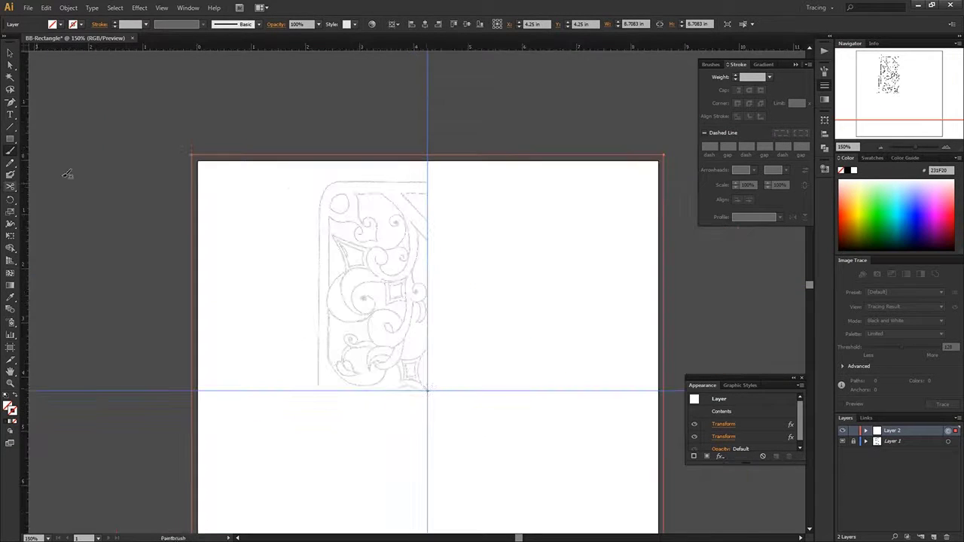
pyautogui.keyDown('alt'); pyautogui.click(10, 140); pyautogui.keyUp('alt')
pyautogui.moveTo(427, 390); pyautogui.dragTo(386, 251)
pyautogui.click(735, 77)
pyautogui.click(948, 148)
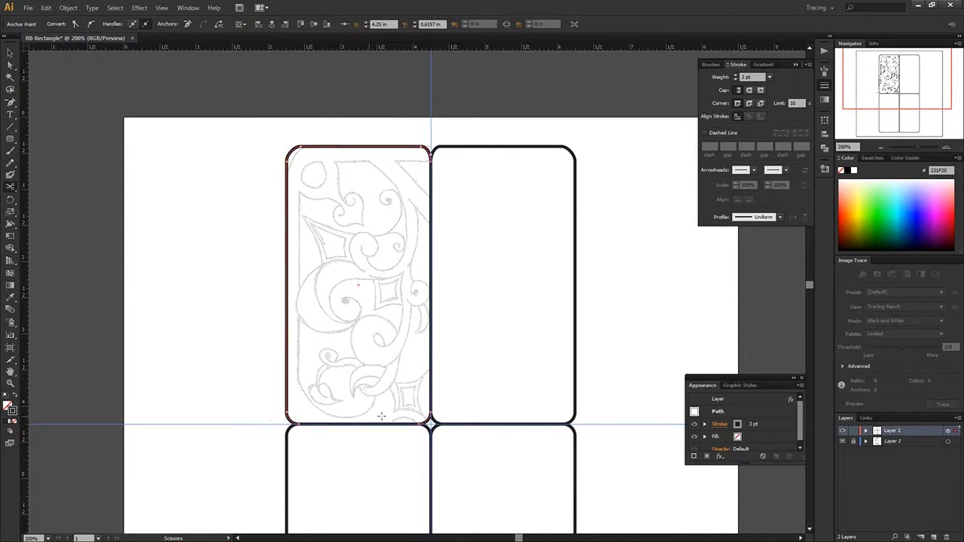
# Remove the notched inner corner anchors and move the top-left corner anchor up and left.
pyautogui.click(460, 282)
pyautogui.moveTo(459, 282)
pyautogui.mouseDown()
pyautogui.moveTo(327, 140)
pyautogui.moveTo(367, 127)
pyautogui.mouseUp()
pyautogui.press('Delete')
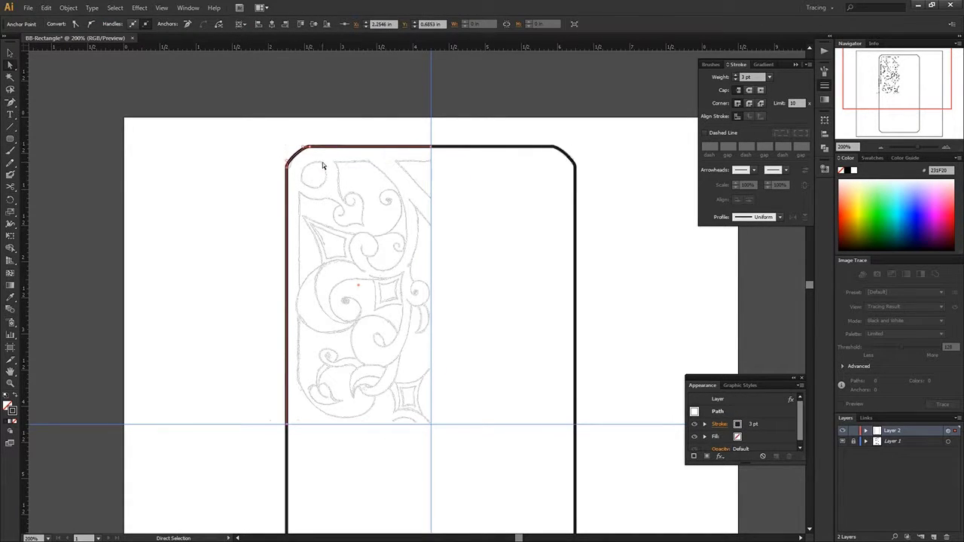
pyautogui.hotkey('ctrl', 'z')
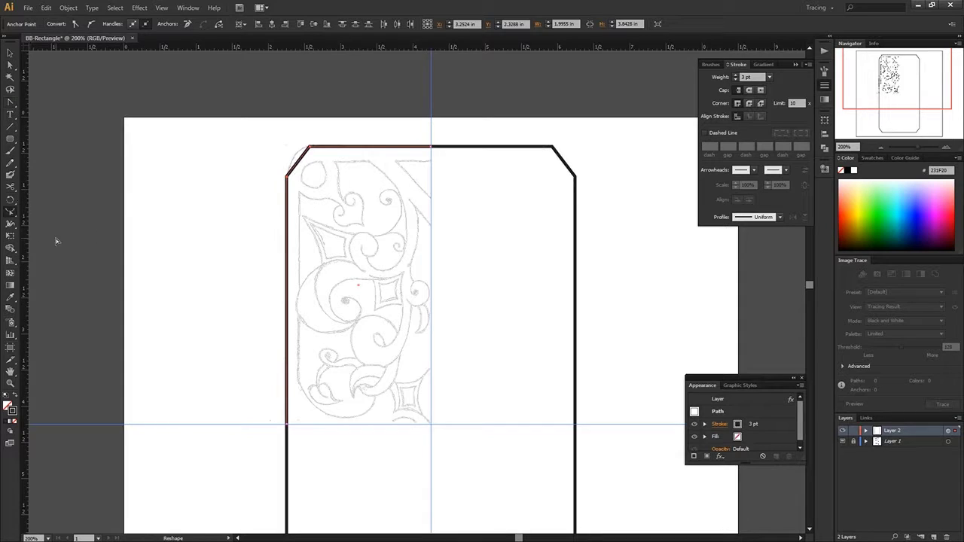
pyautogui.moveTo(301, 166); pyautogui.dragTo(296, 160)
# Round off the top-left corner, delete its extra anchor, and drag an inward copy of the border.
pyautogui.hotkey('ctrl', '=')
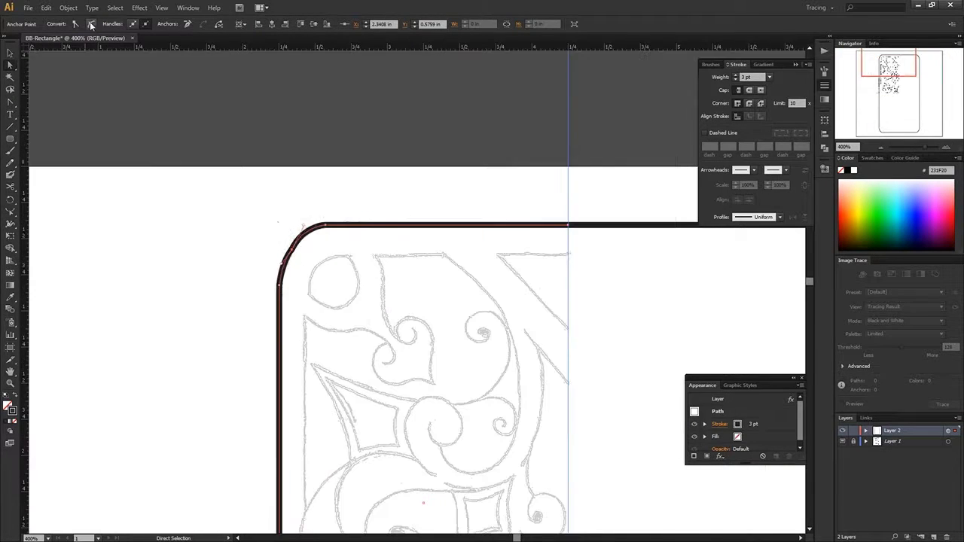
pyautogui.hotkey('ctrl', '-')
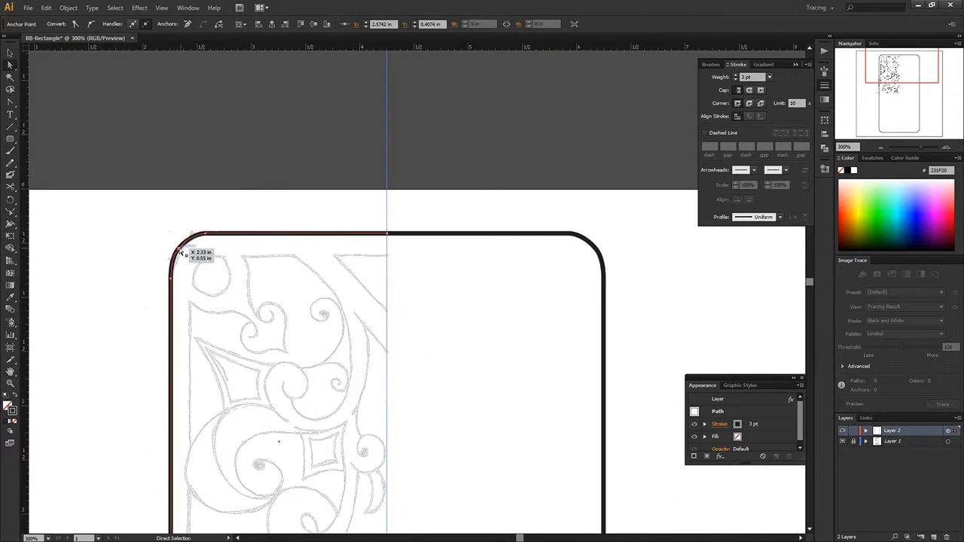
pyautogui.moveTo(256, 226); pyautogui.dragTo(187, 236)
pyautogui.press('-')
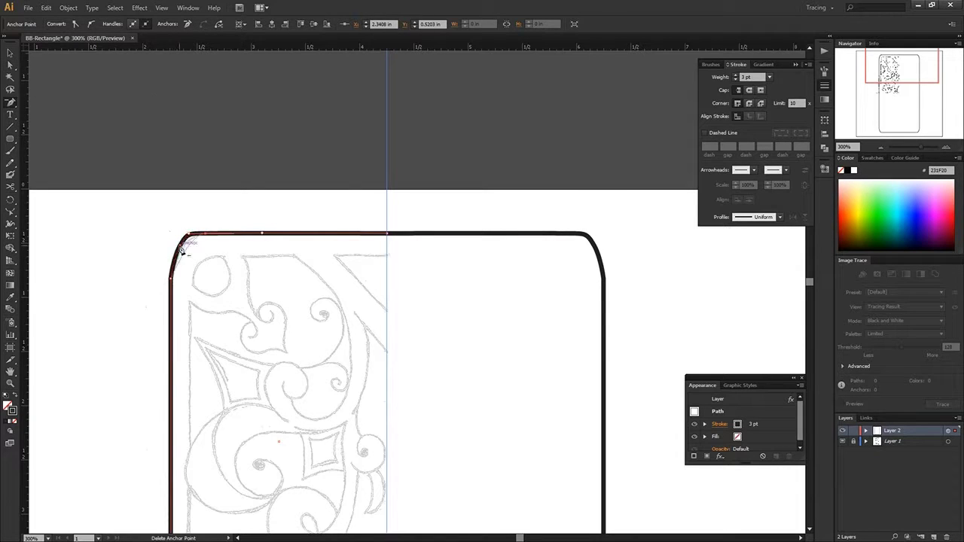
pyautogui.click(175, 278)
pyautogui.press('Return')
pyautogui.scroll(-3, 452, 302)
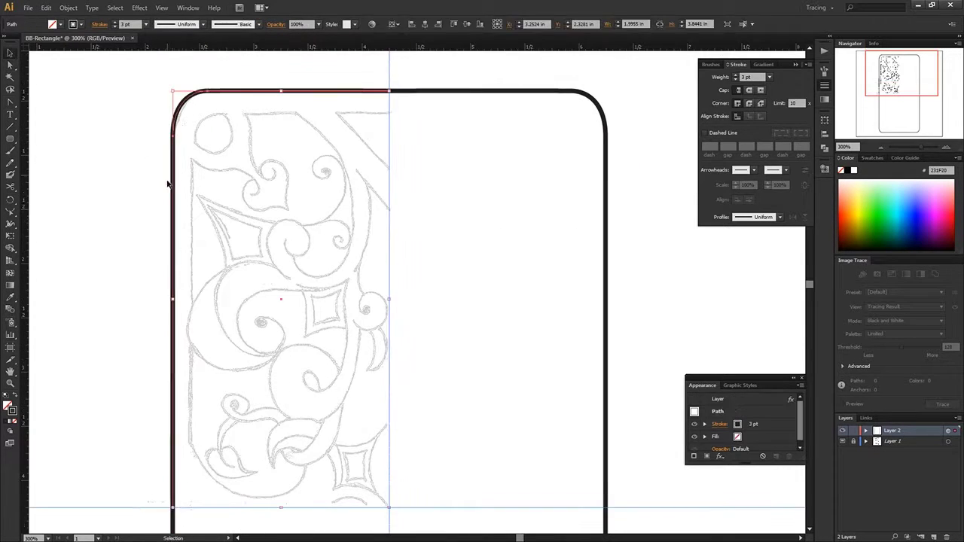
pyautogui.moveTo(180, 113); pyautogui.dragTo(198, 130)
# Cut the inner border's top edge with Scissors and delete the piece to open a gap.
pyautogui.scroll(-1, 425, 177)
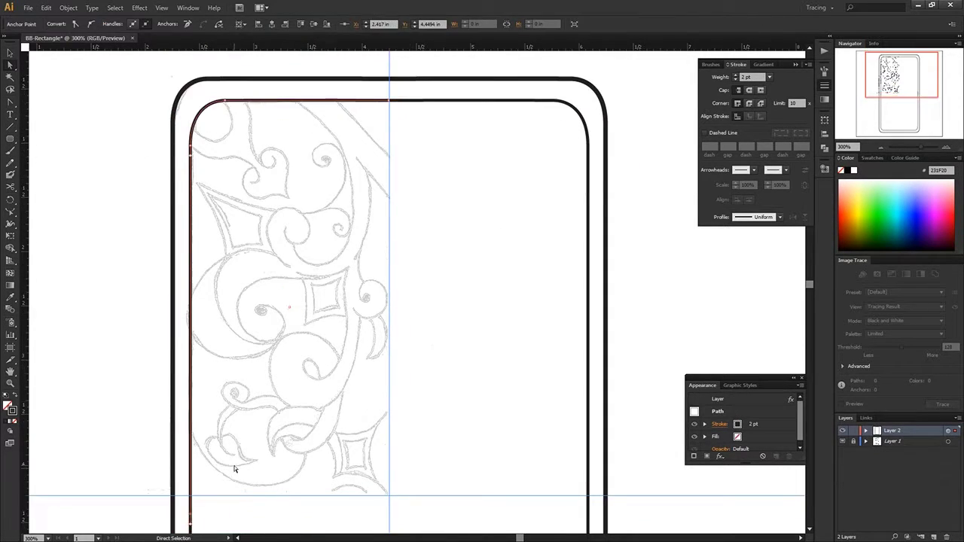
pyautogui.click(285, 184)
pyautogui.click(316, 99)
pyautogui.press('Delete')
pyautogui.click(462, 100)
pyautogui.press('Delete')
# Draw a downward triangle and chevron at the gap with the Pen, curving the left diagonal end.
pyautogui.press('p')
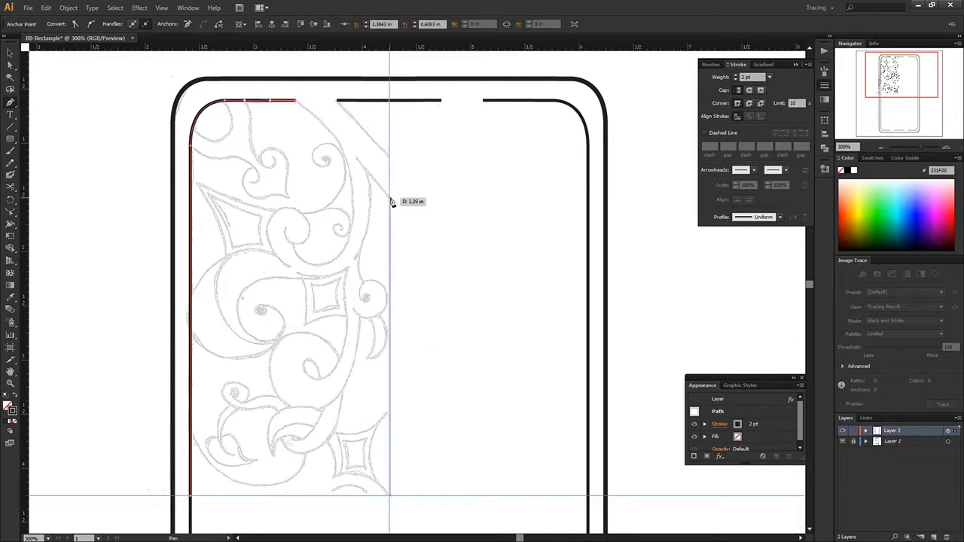
pyautogui.keyDown('ctrl'); pyautogui.click(362, 112); pyautogui.keyUp('ctrl')
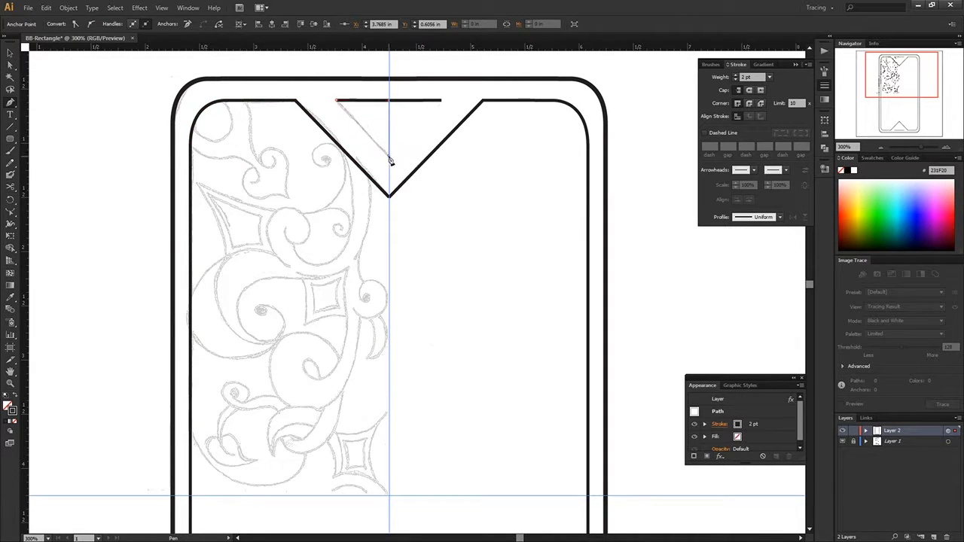
pyautogui.click(389, 156)
pyautogui.click(442, 99)
pyautogui.hotkey('ctrl', 'shift', 'a')
pyautogui.hotkey('shift', 'c')
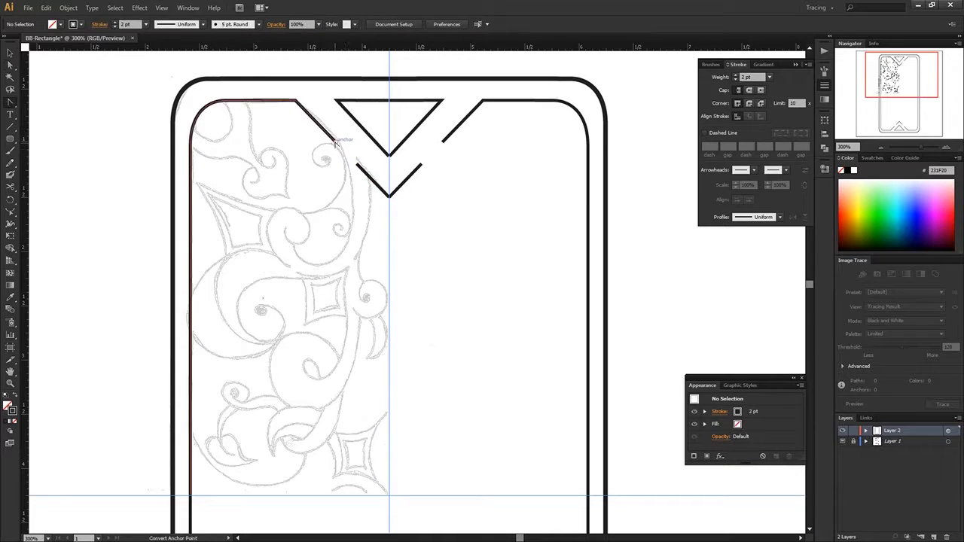
pyautogui.moveTo(337, 143); pyautogui.dragTo(367, 183)
pyautogui.press('a')
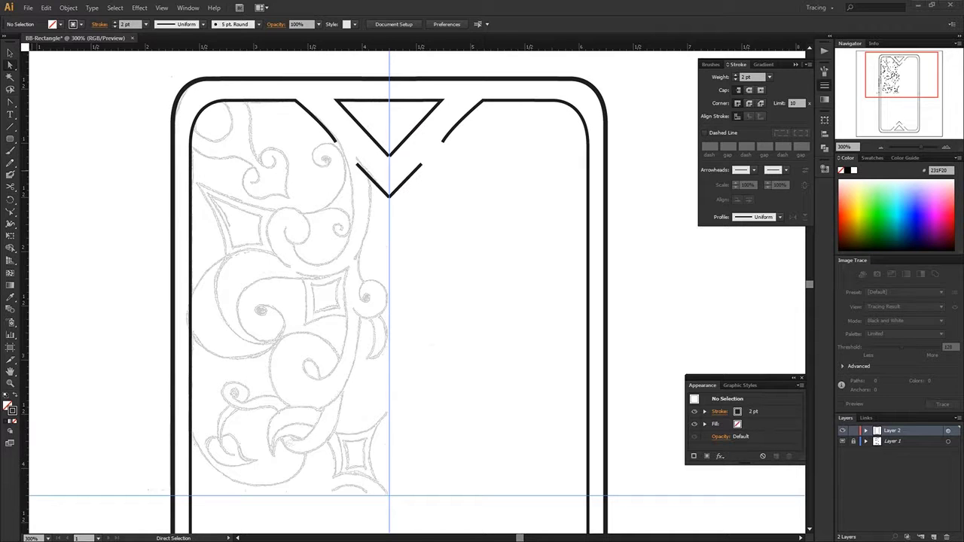
pyautogui.hotkey('ctrl', '=')
pyautogui.hotkey('ctrl', '=')
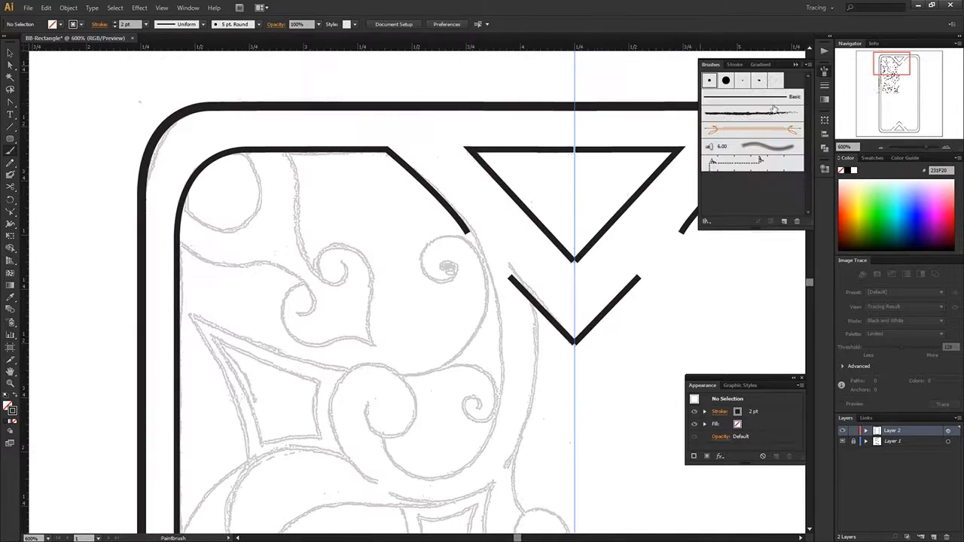
# Adjust the calligraphic brush roundness and reflect the corner swirl.
pyautogui.moveTo(635, 322); pyautogui.dragTo(612, 323)
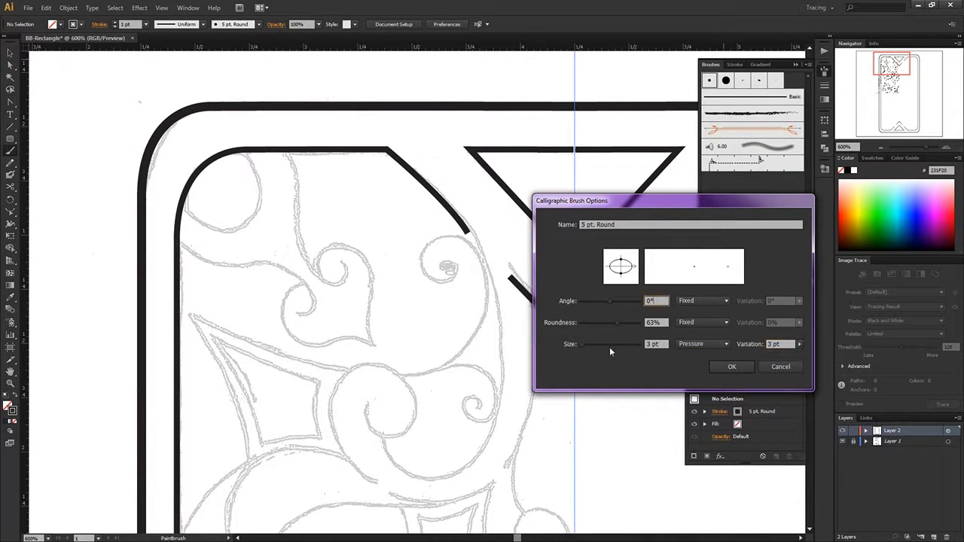
pyautogui.click(730, 368)
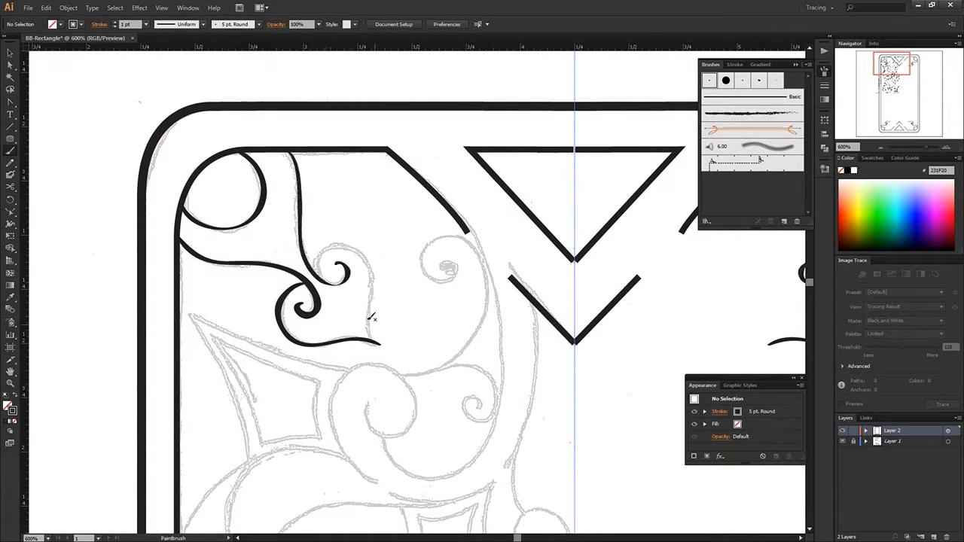
pyautogui.rightClick(302, 277)
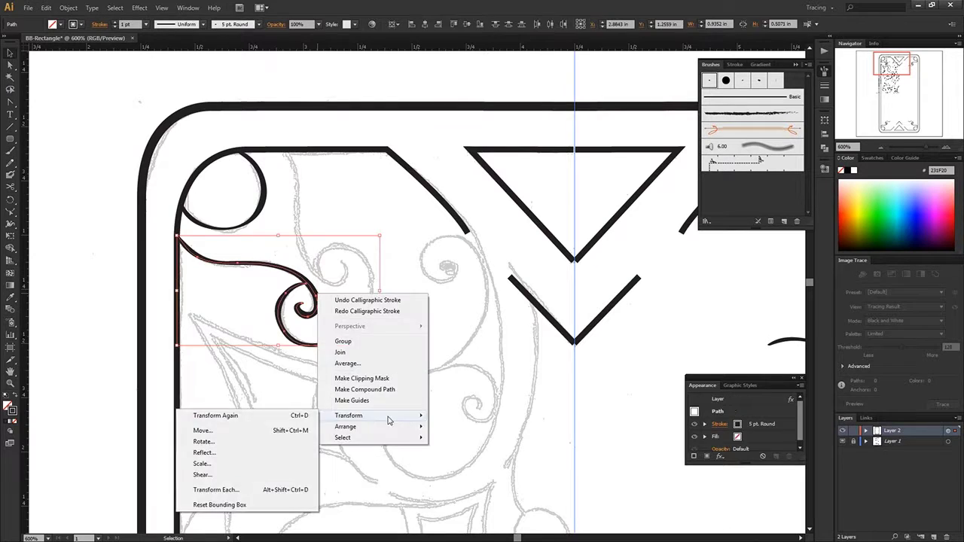
pyautogui.click(215, 454)
pyautogui.moveTo(757, 286); pyautogui.dragTo(757, 289)
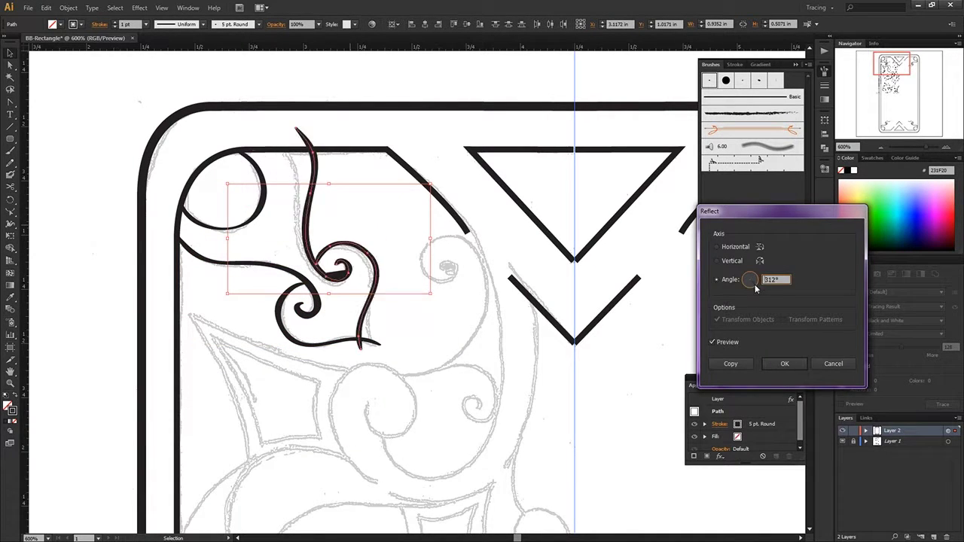
pyautogui.press('Return')
# Reflect the swirl across the mirroring axis and rotate it into the teardrop position.
pyautogui.rightClick(376, 277)
pyautogui.click(323, 445)
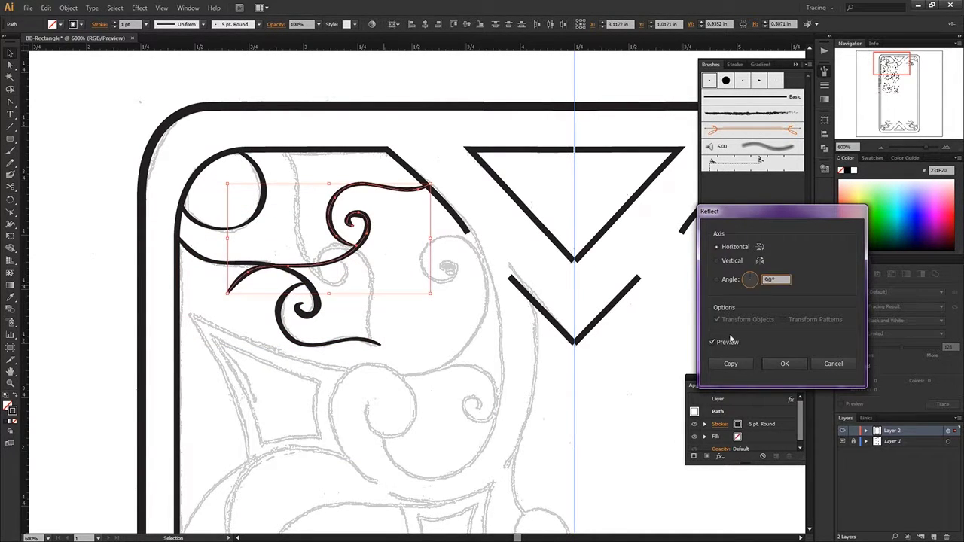
pyautogui.click(750, 284)
pyautogui.press('Return')
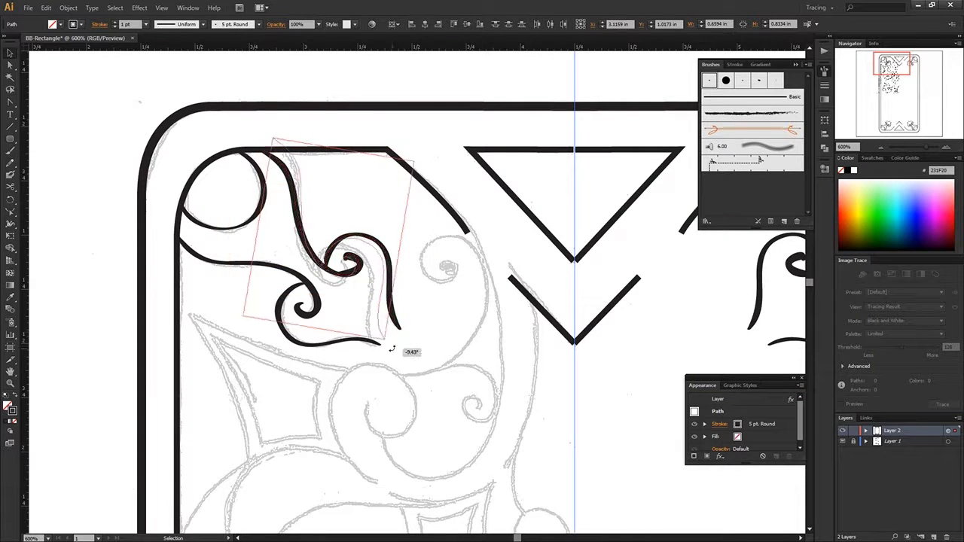
pyautogui.moveTo(392, 340); pyautogui.dragTo(389, 234)
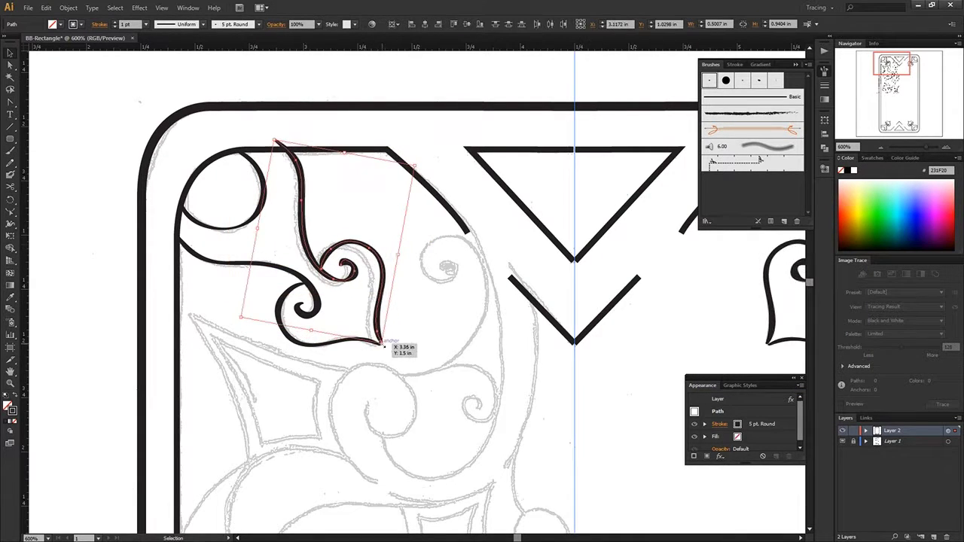
# Paint a brush stroke along the sketch's upper-corner swirl outline.
pyautogui.press('c')
pyautogui.press('b')
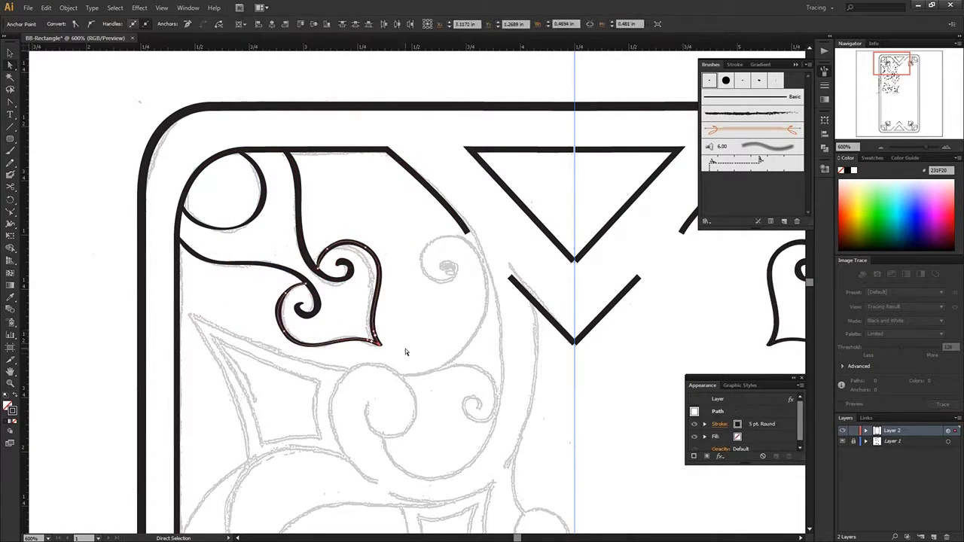
pyautogui.hotkey('ctrl', 'shift', 'a')
pyautogui.moveTo(443, 343); pyautogui.dragTo(373, 269)
pyautogui.moveTo(310, 368); pyautogui.dragTo(393, 158)
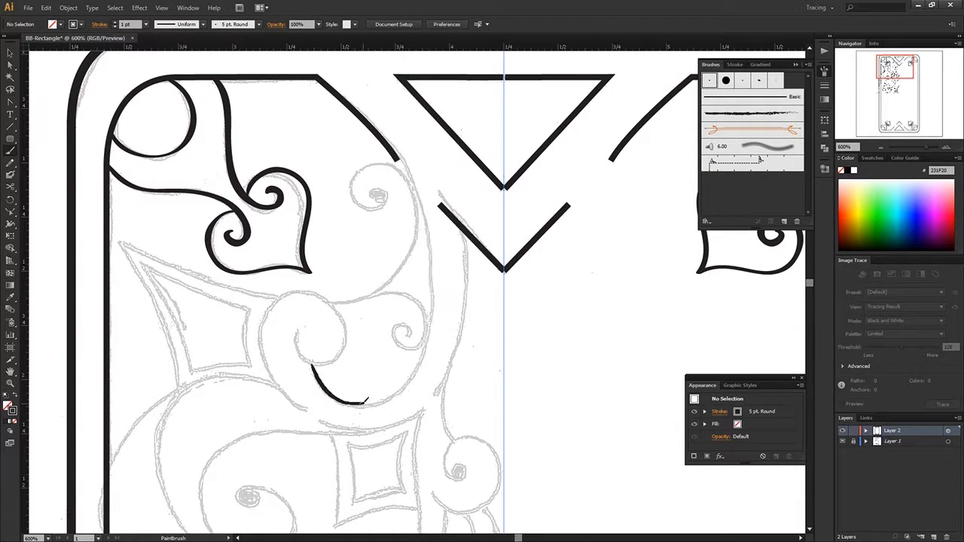
# Repaint a long brush stroke along the traced swirl and clean up its junction anchors.
pyautogui.hotkey('ctrl', 'z')
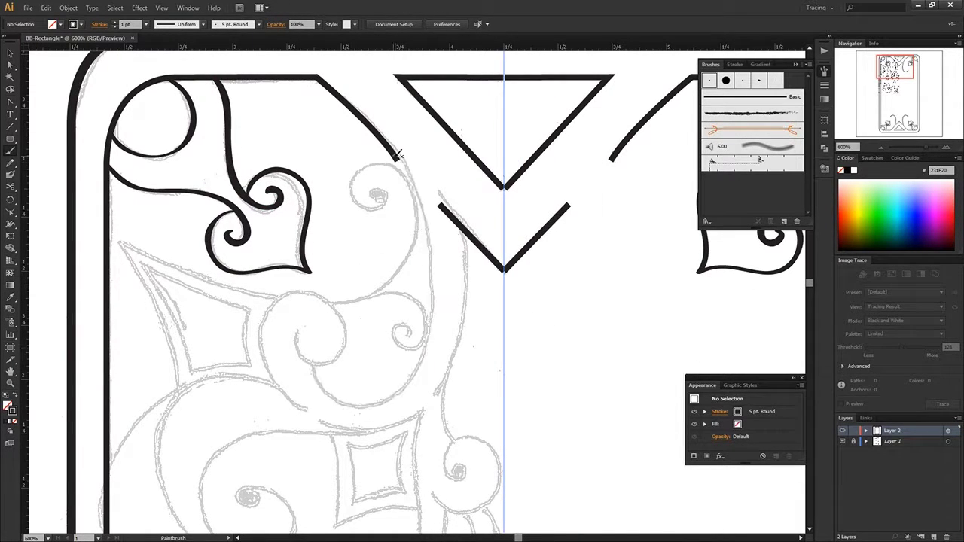
pyautogui.moveTo(394, 155); pyautogui.dragTo(312, 376)
pyautogui.keyDown('ctrl'); pyautogui.click(411, 169); pyautogui.keyUp('ctrl')
pyautogui.hotkey('ctrl', 'j')
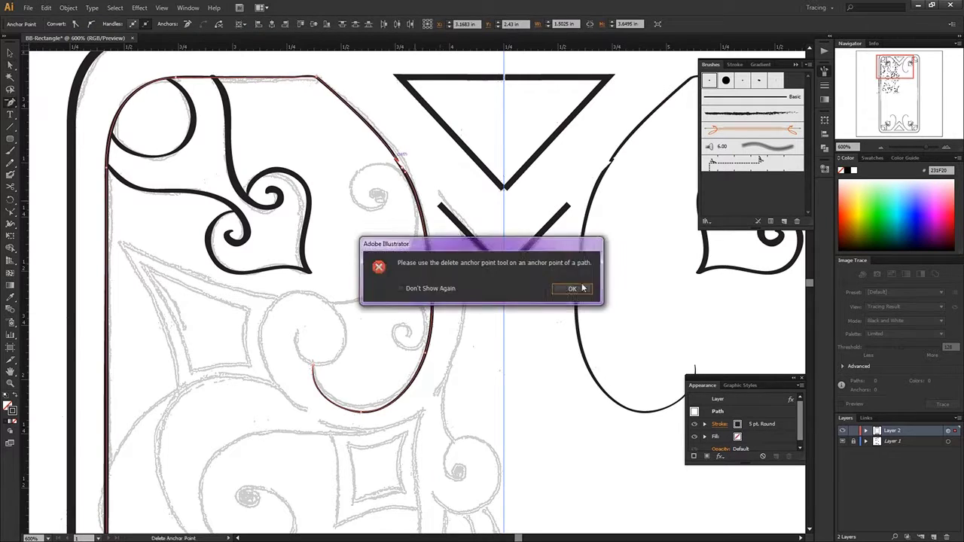
pyautogui.press('Return')
pyautogui.click(10, 65)
pyautogui.click(422, 183)
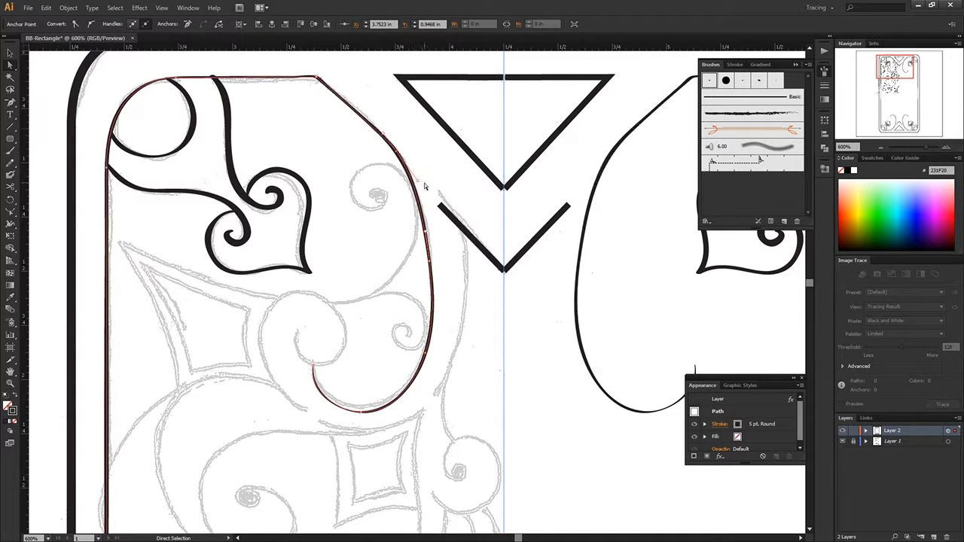
# Set the rounded frame paths to a 2 pt stroke weight.
pyautogui.click(735, 64)
pyautogui.click(700, 74)
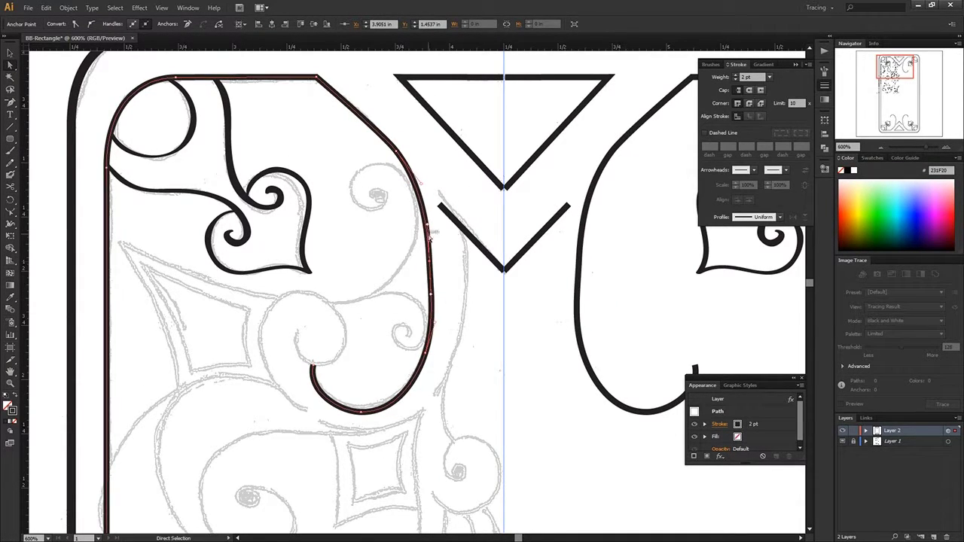
pyautogui.click(587, 281)
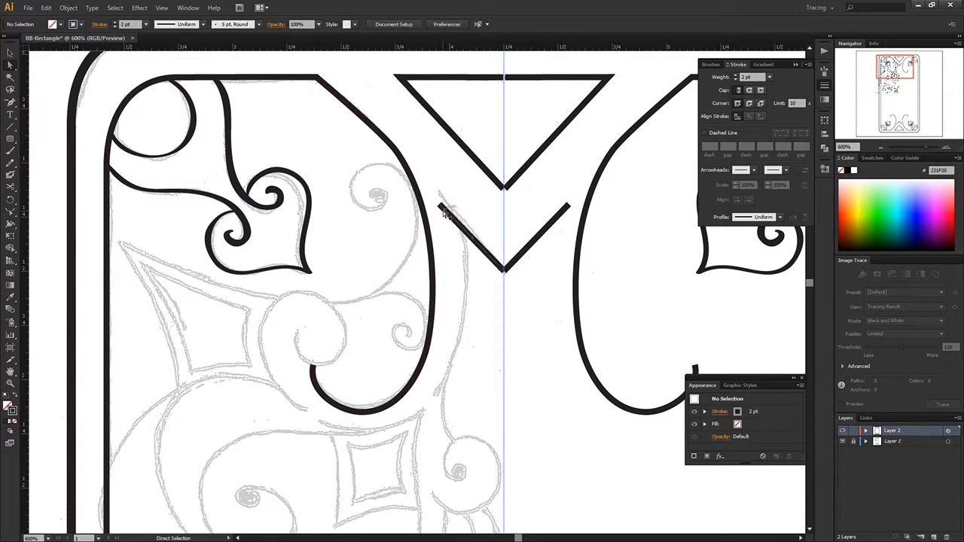
pyautogui.click(311, 392)
pyautogui.click(365, 334)
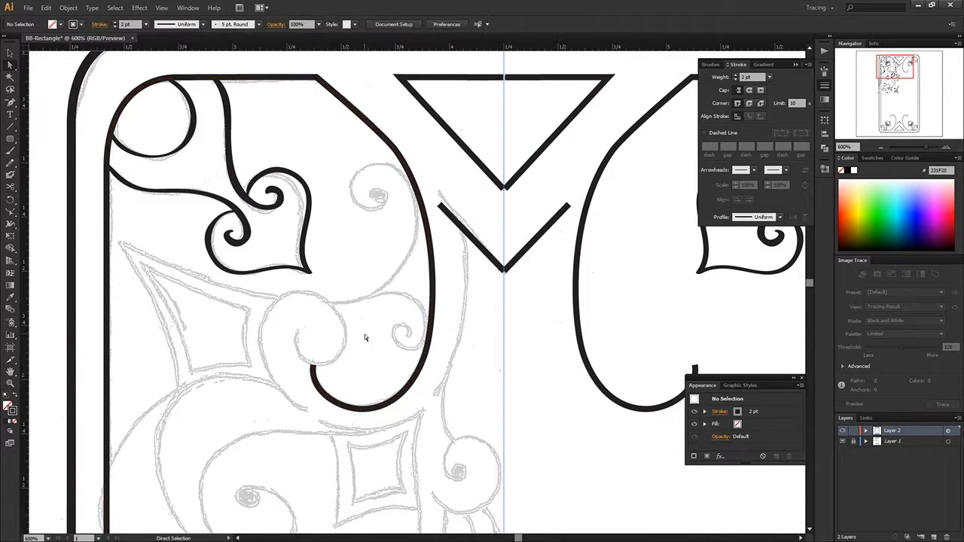
# Paint a vertical stroke under the chevron and a mirrored spiral, widening the left arm with the Width tool.
pyautogui.press('b')
pyautogui.moveTo(463, 232); pyautogui.dragTo(452, 369)
pyautogui.moveTo(339, 301); pyautogui.dragTo(341, 300)
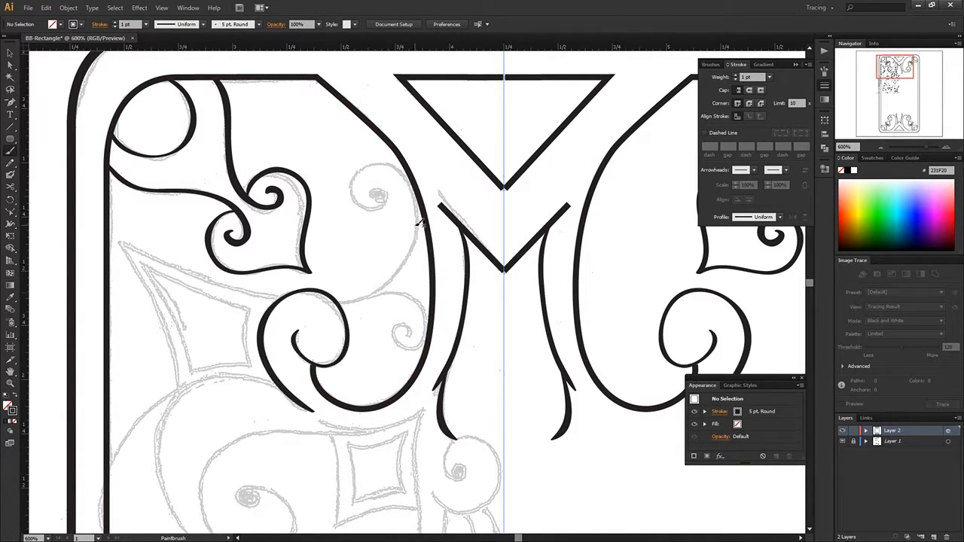
pyautogui.keyDown('ctrl'); pyautogui.click(446, 212); pyautogui.keyUp('ctrl')
pyautogui.hotkey('shift', 'w')
pyautogui.moveTo(495, 271)
pyautogui.mouseDown()
pyautogui.moveTo(480, 207)
pyautogui.moveTo(444, 249)
pyautogui.mouseUp()
pyautogui.scroll(-5, 479, 207)
pyautogui.scroll(-5, 480, 207)
pyautogui.press('b')
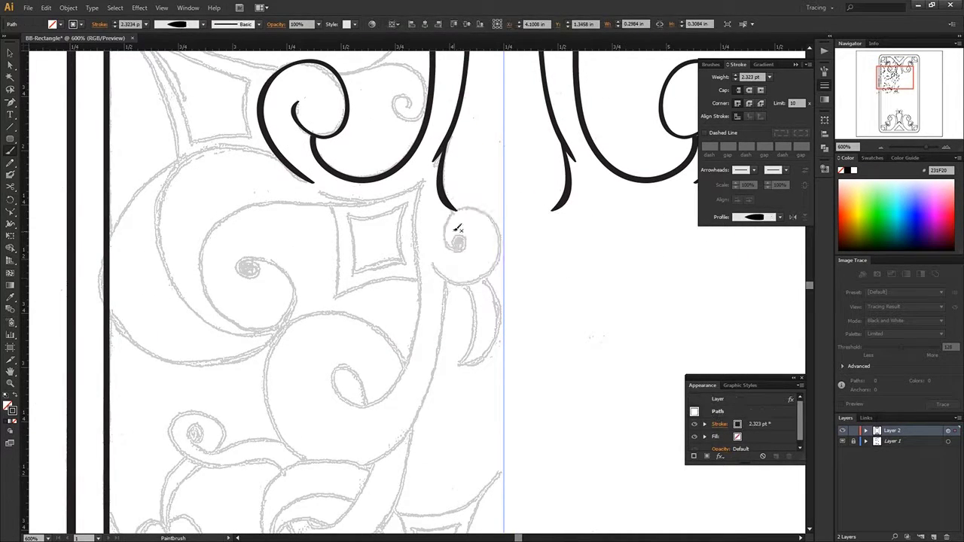
# Switch to the 5 pt. Round brush and paint a mirrored scroll around the small ball, extended upward.
pyautogui.click(711, 64)
pyautogui.click(759, 80)
pyautogui.doubleClick(709, 81)
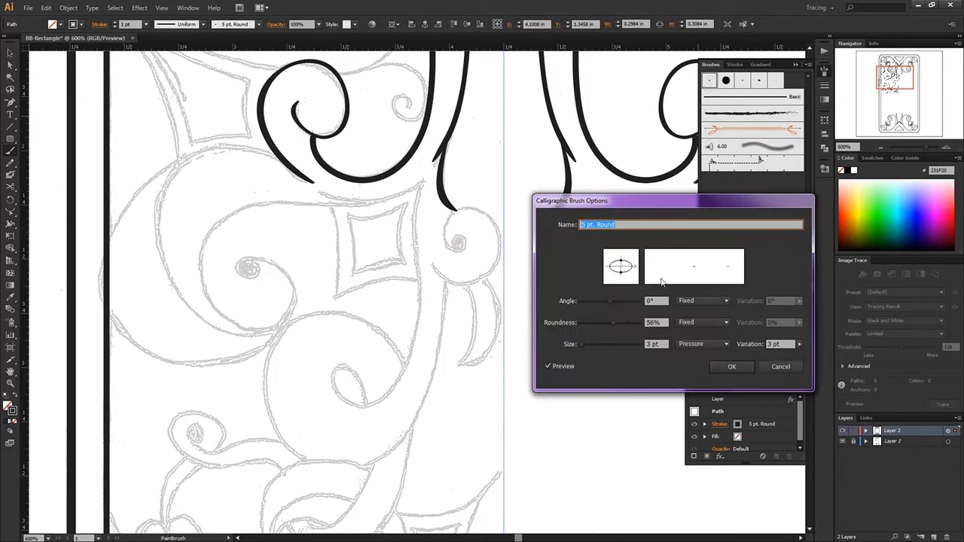
pyautogui.press('Return')
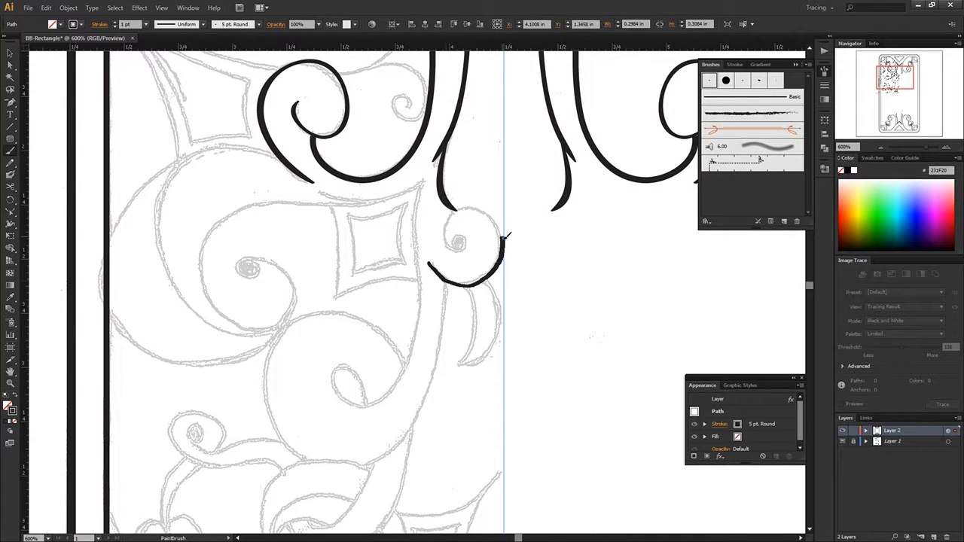
pyautogui.moveTo(464, 290); pyautogui.dragTo(486, 305)
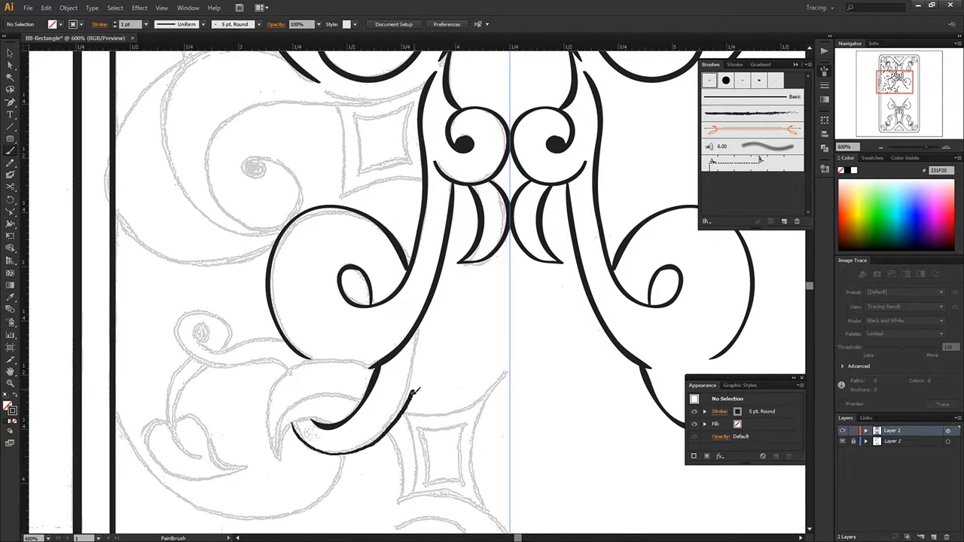
pyautogui.moveTo(414, 391); pyautogui.dragTo(422, 325)
# Paint curved, tapered strokes around the beak shape with the round brush.
pyautogui.moveTo(231, 366); pyautogui.dragTo(288, 369)
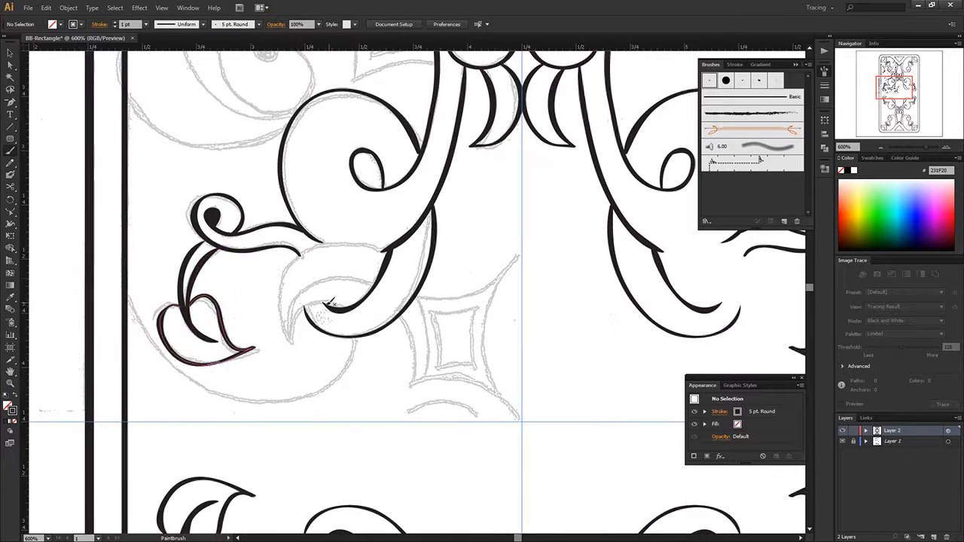
pyautogui.doubleClick(744, 81)
pyautogui.click(717, 366)
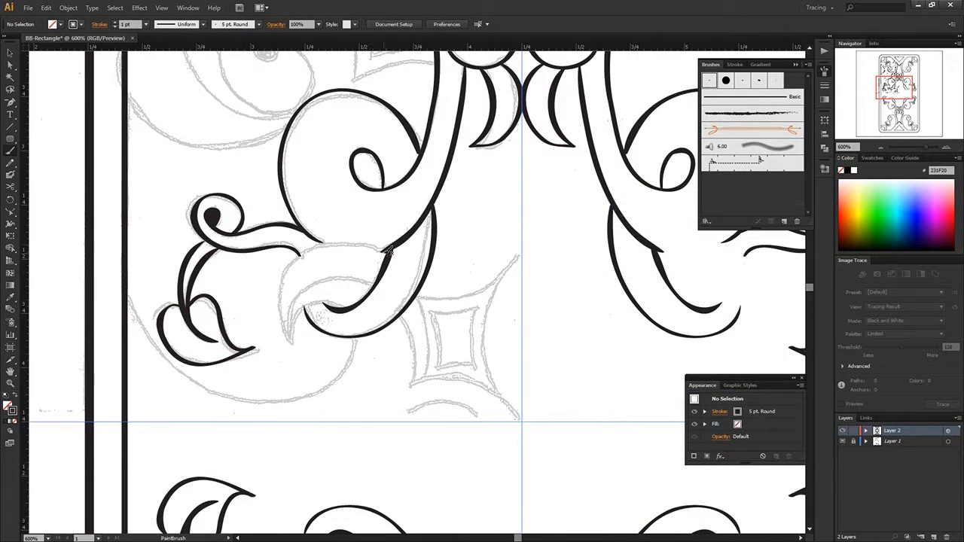
pyautogui.moveTo(289, 343); pyautogui.dragTo(385, 256)
pyautogui.moveTo(377, 309)
pyautogui.mouseDown()
pyautogui.moveTo(380, 301)
pyautogui.moveTo(362, 313)
pyautogui.mouseUp()
# Average the beak stroke's anchor points and move the anchor to the right.
pyautogui.press('a')
pyautogui.click(305, 310)
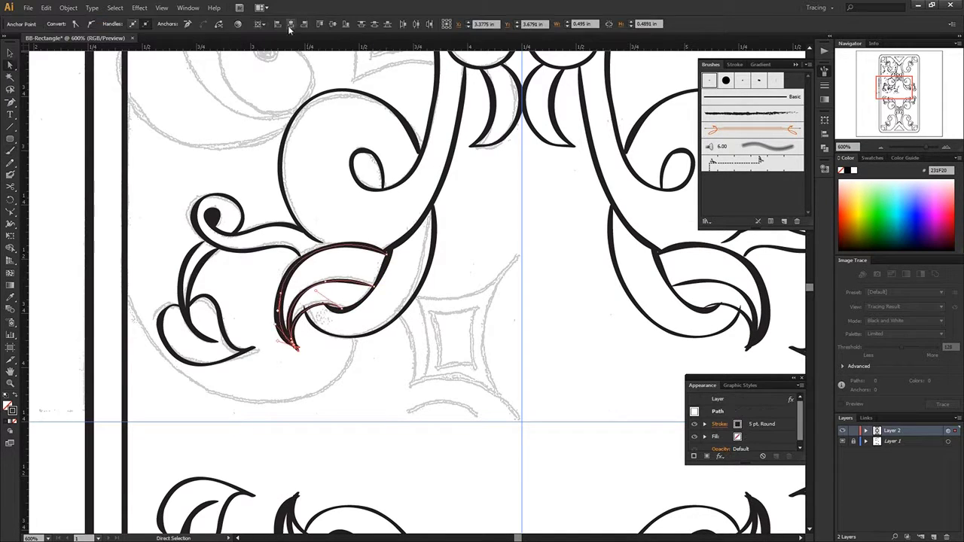
pyautogui.hotkey('ctrl', 'alt', 'j')
pyautogui.press('Return')
pyautogui.moveTo(305, 310); pyautogui.dragTo(350, 311)
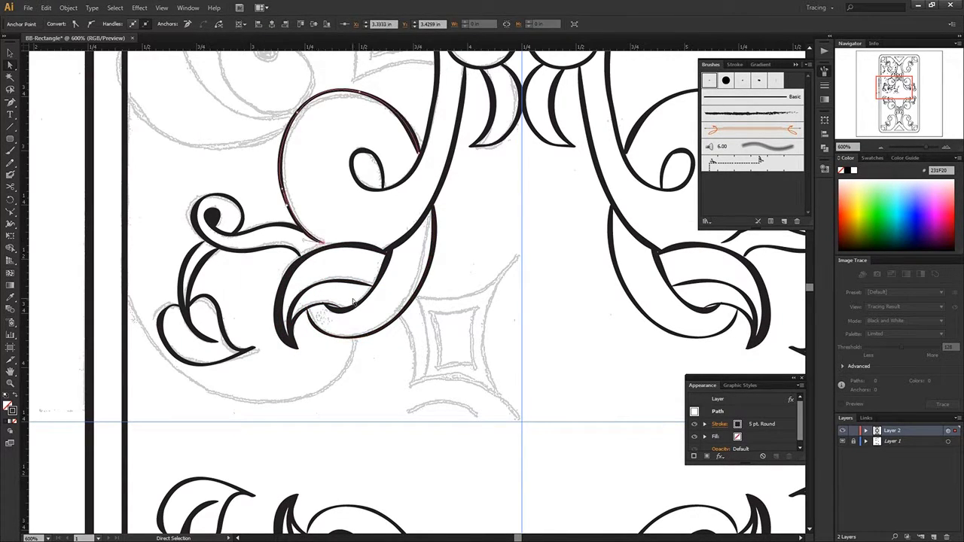
pyautogui.hotkey('ctrl', 'shift', 'a')
# Extend the inner frame line around into the lower swirl and nudge the beak curve's point.
pyautogui.scroll(-1, 368, 310)
pyautogui.press('p')
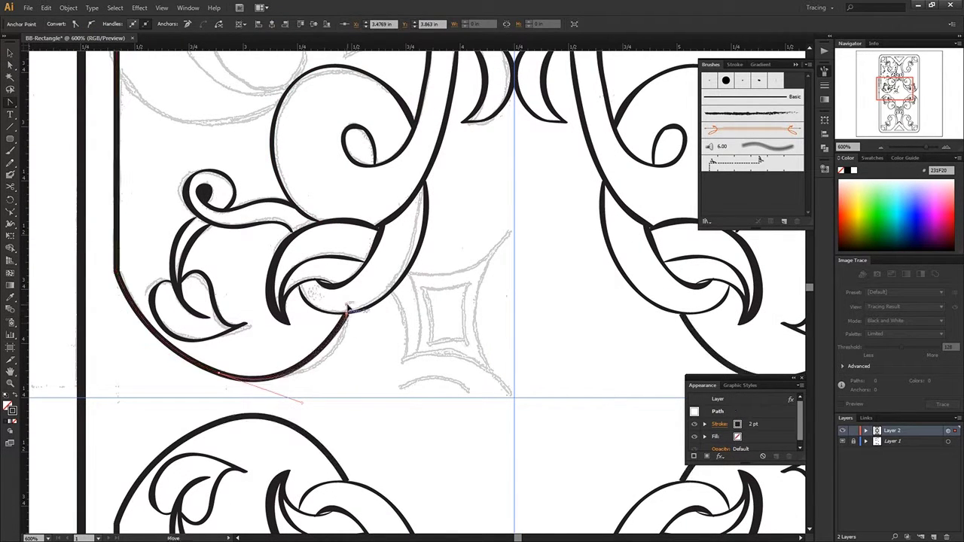
pyautogui.moveTo(347, 317); pyautogui.dragTo(353, 344)
pyautogui.click(279, 317)
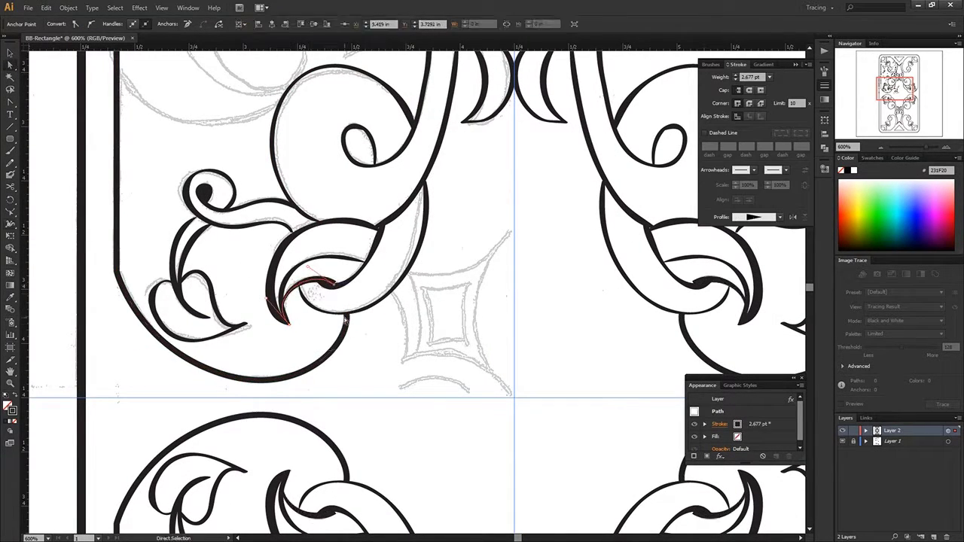
pyautogui.moveTo(338, 287); pyautogui.dragTo(340, 290)
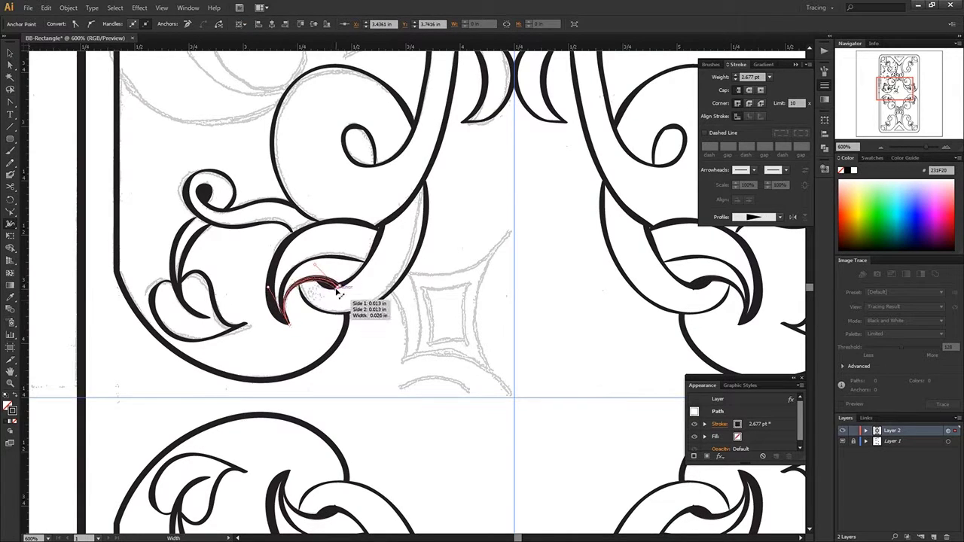
pyautogui.press('a')
pyautogui.click(286, 226)
pyautogui.click(202, 245)
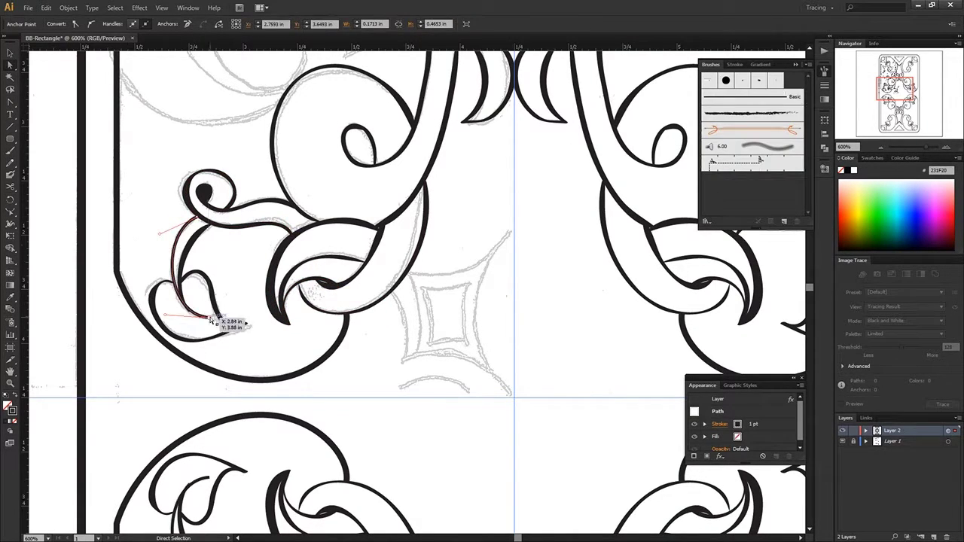
# Paint a spiral over the grey sketch spiral and a smooth, large sweeping left arc.
pyautogui.scroll(5, 437, 325)
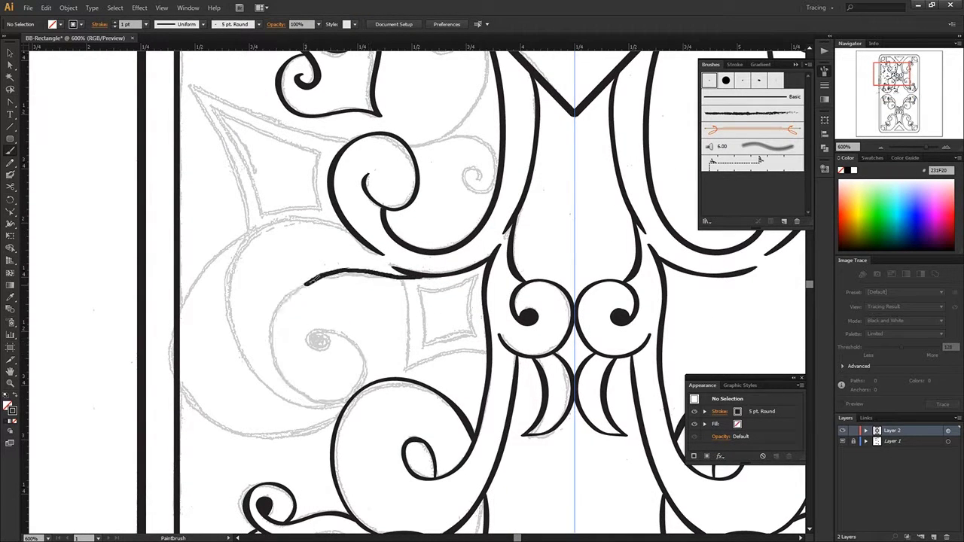
pyautogui.moveTo(313, 346); pyautogui.dragTo(315, 331)
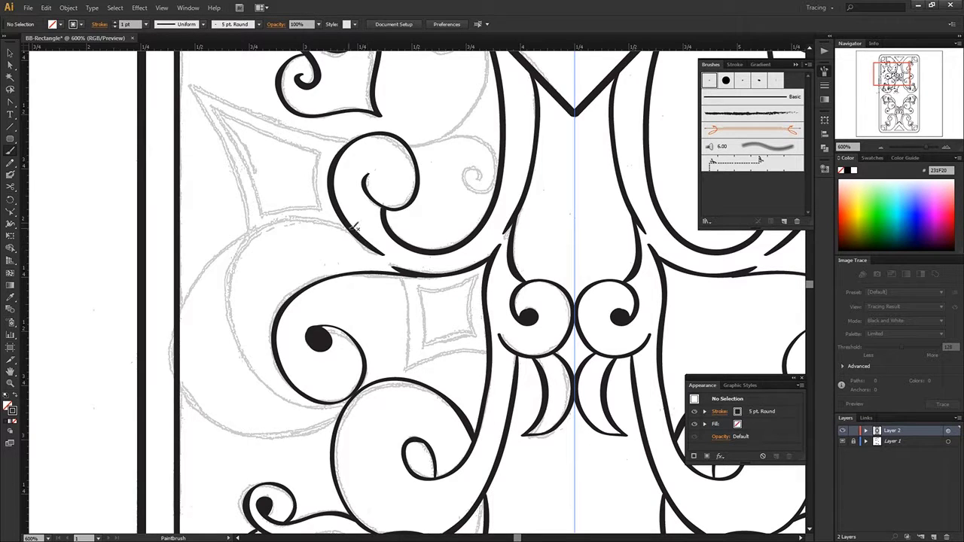
pyautogui.moveTo(262, 226); pyautogui.dragTo(360, 385)
pyautogui.moveTo(354, 422); pyautogui.dragTo(301, 224)
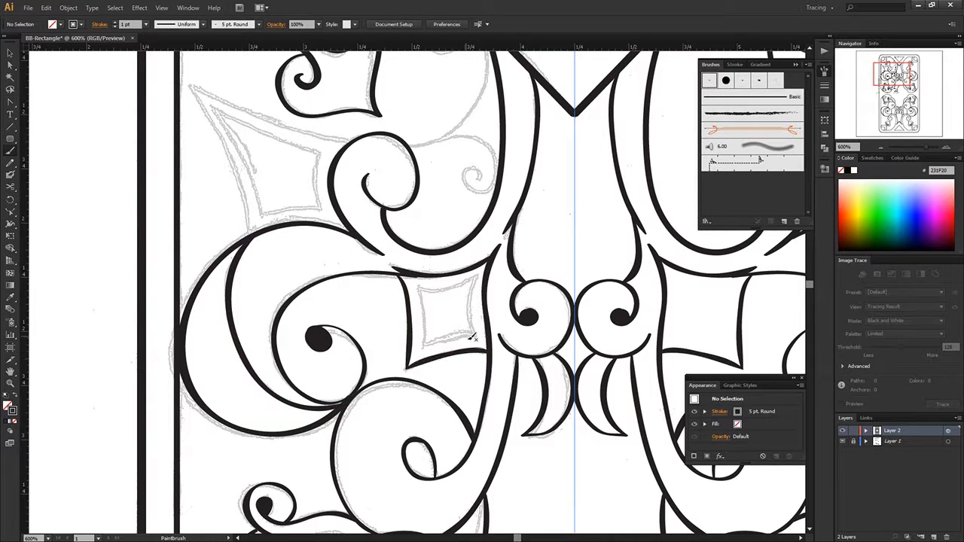
# Remove the old diamonds, draw a small square inside the diamond sketch, and enable pressure-pen Pucker sizing.
pyautogui.hotkey('ctrl', 'z')
pyautogui.click(9, 141)
pyautogui.moveTo(483, 271); pyautogui.dragTo(477, 344)
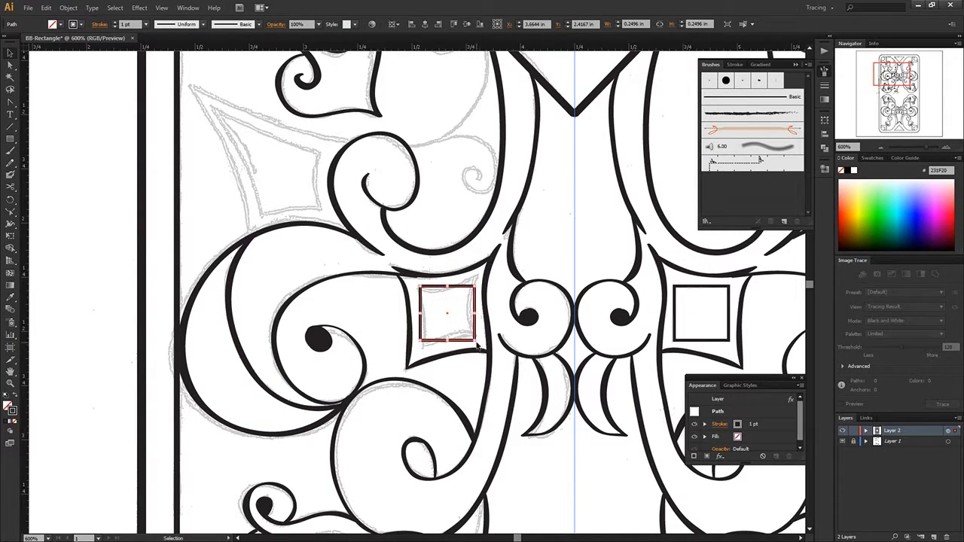
pyautogui.moveTo(10, 224); pyautogui.dragTo(45, 262)
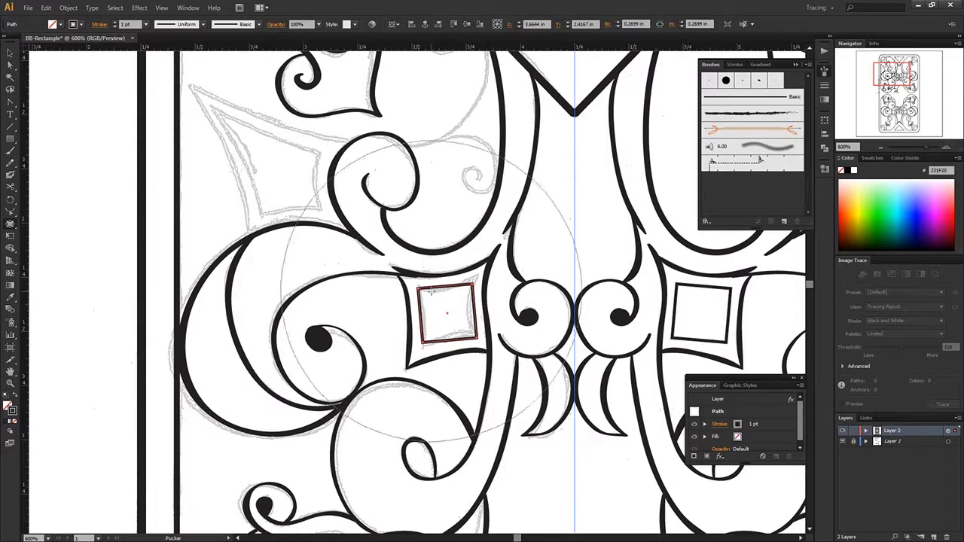
pyautogui.doubleClick(10, 224)
pyautogui.click(455, 251)
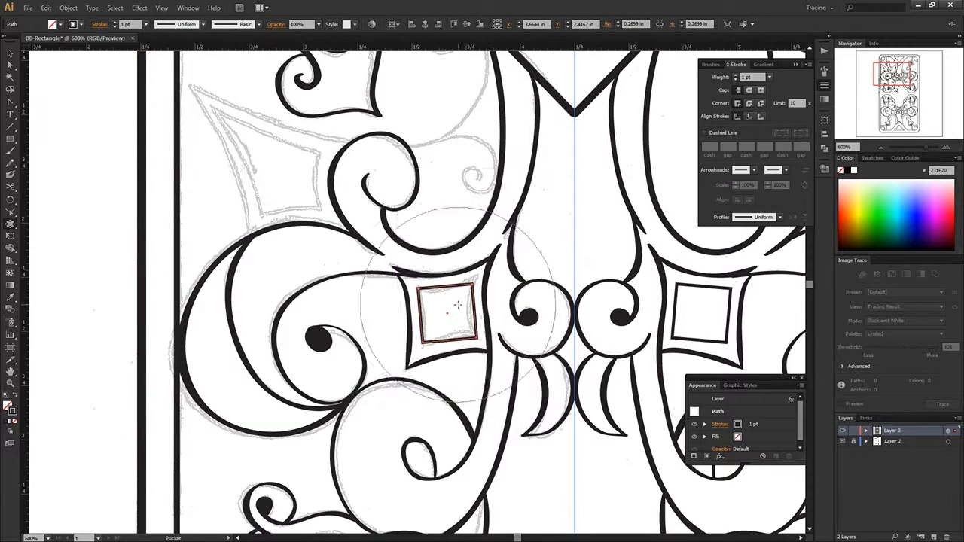
pyautogui.press('Return')
# Set the Pucker size to 0.5 in and bow the square's sides inward.
pyautogui.doubleClick(11, 225)
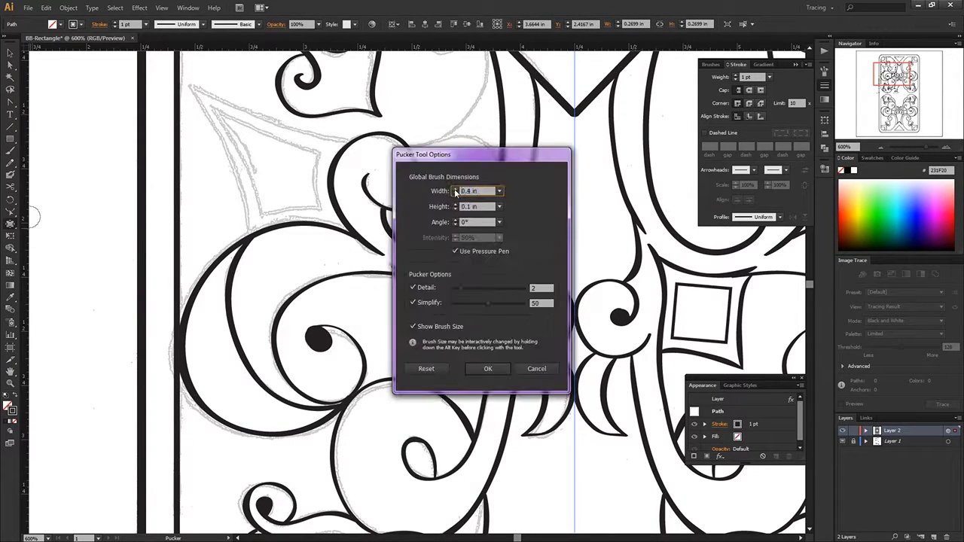
pyautogui.press('Return')
pyautogui.doubleClick(11, 225)
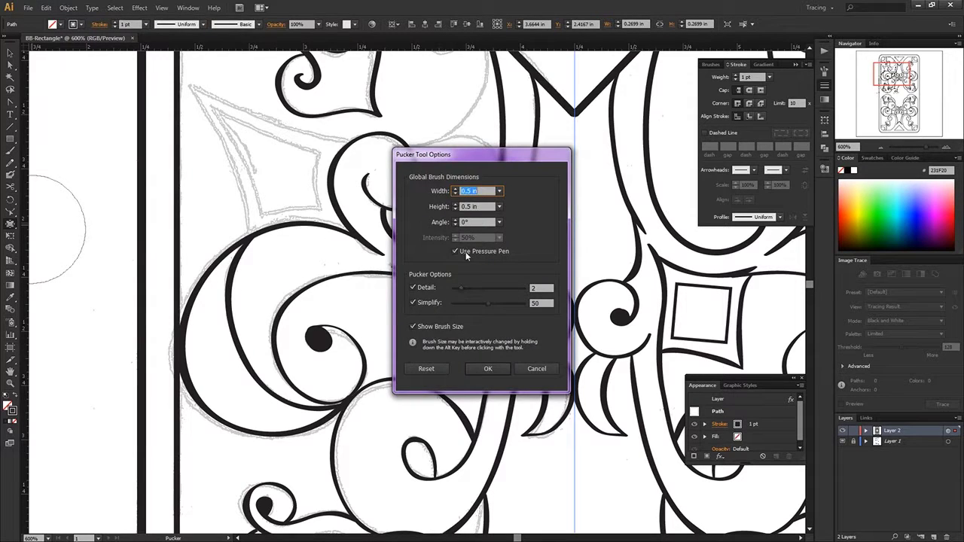
pyautogui.click(493, 370)
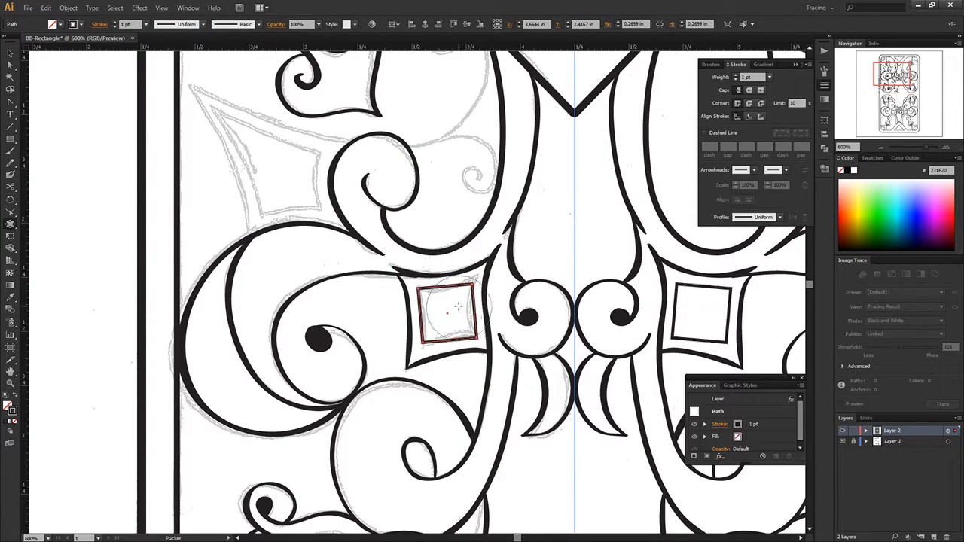
pyautogui.press('a')
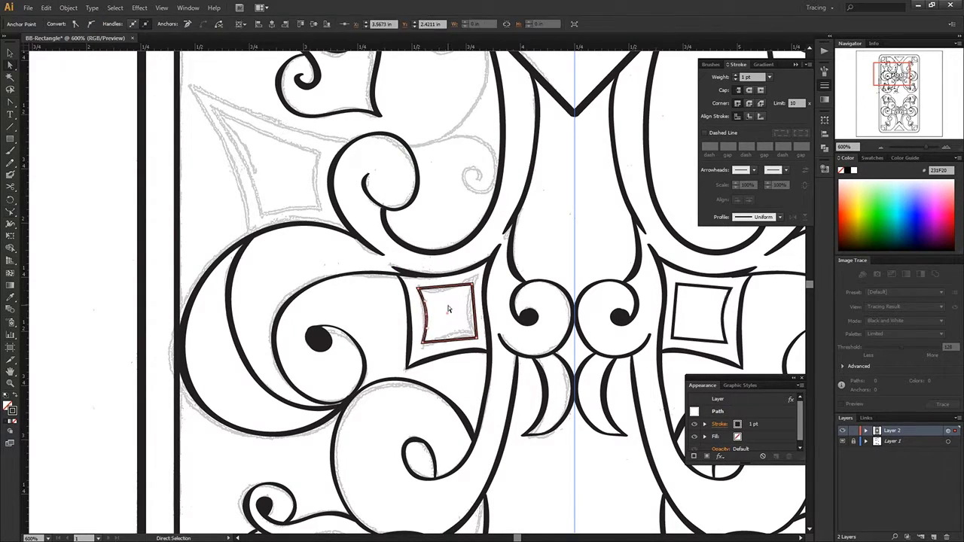
pyautogui.moveTo(445, 290); pyautogui.dragTo(462, 307)
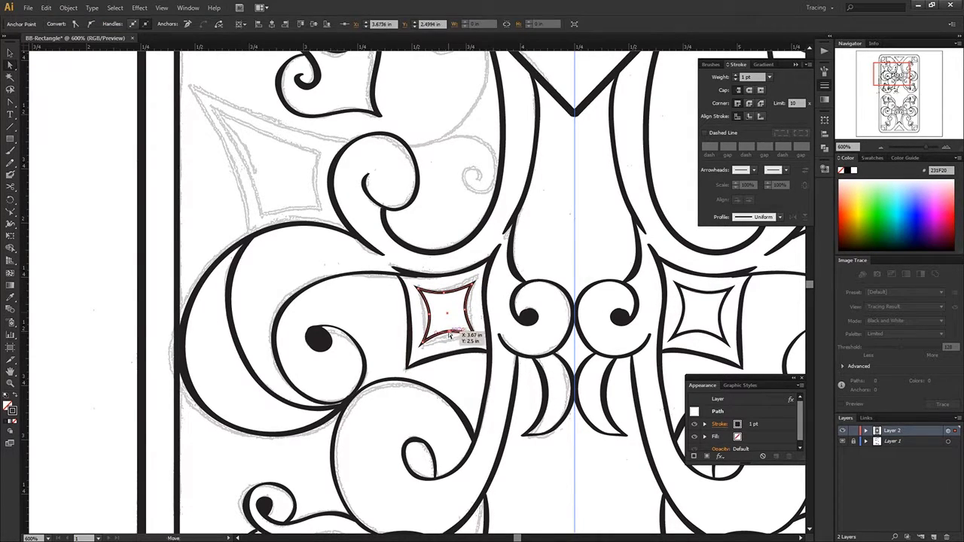
# Select the unfinished swirl path and pull its endpoint into place.
pyautogui.press('v')
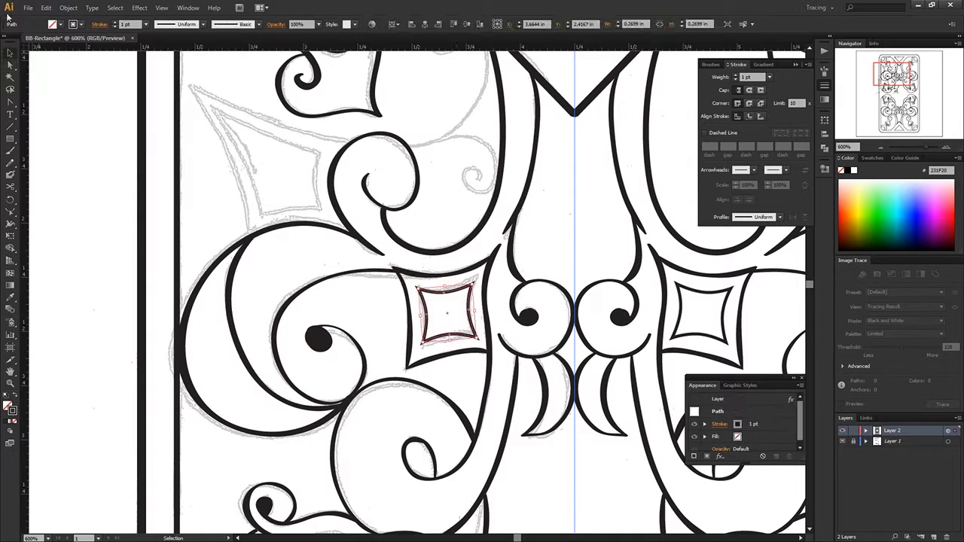
pyautogui.click(410, 279)
pyautogui.moveTo(410, 279); pyautogui.dragTo(453, 403)
pyautogui.click(453, 268)
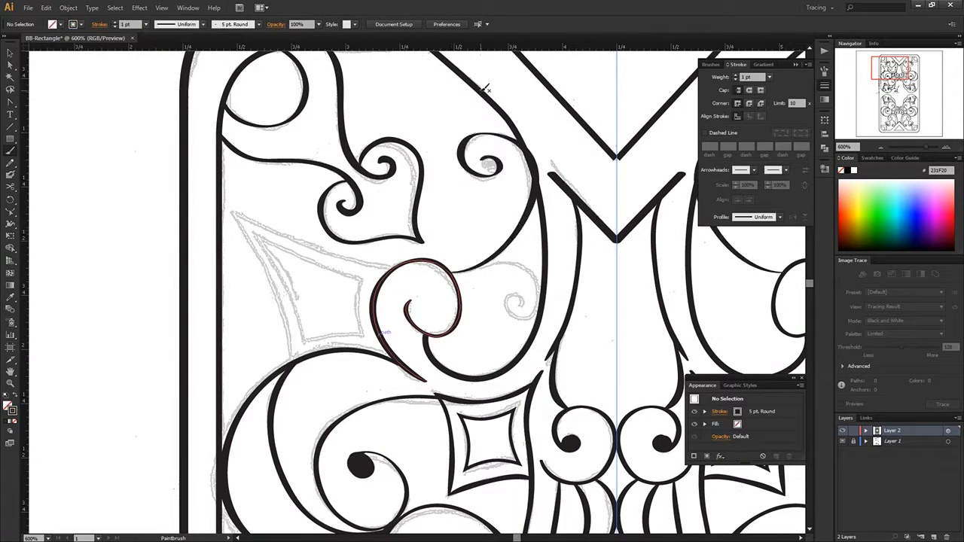
pyautogui.moveTo(452, 268)
pyautogui.mouseDown()
pyautogui.moveTo(437, 266)
pyautogui.moveTo(510, 310)
pyautogui.mouseUp()
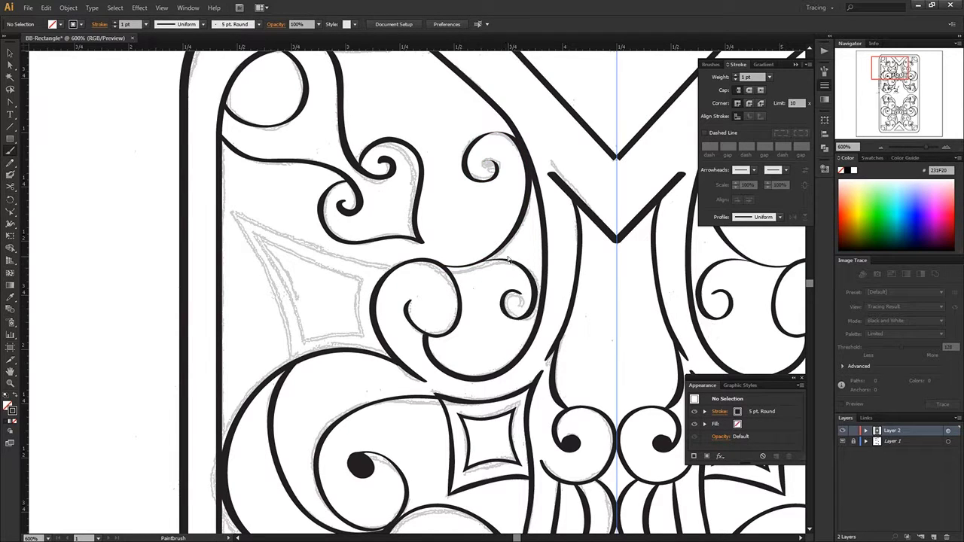
# Nudge the left curve's anchor down and extend the path along the sketched kite outline.
pyautogui.press('a')
pyautogui.click(233, 216)
pyautogui.moveTo(291, 360); pyautogui.dragTo(293, 367)
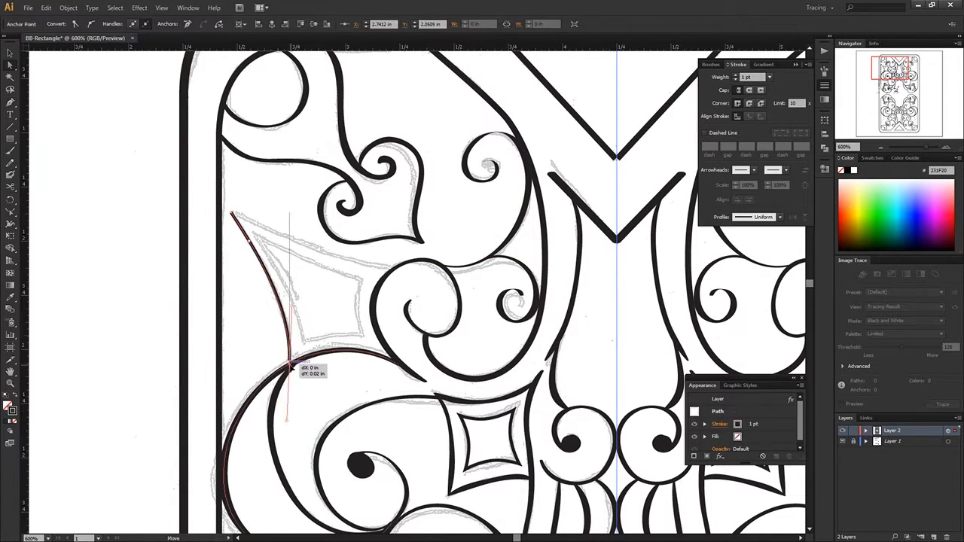
pyautogui.press('p')
pyautogui.click(232, 213)
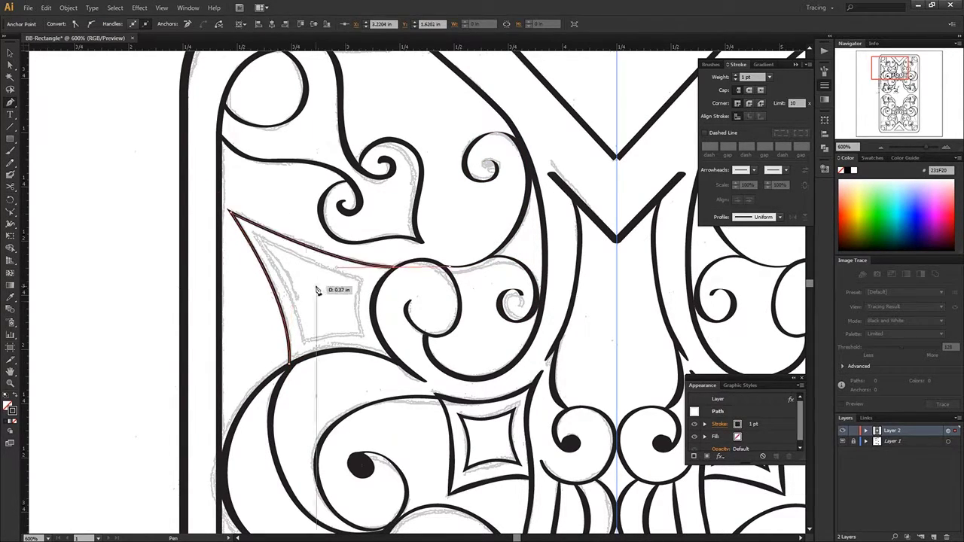
pyautogui.moveTo(290, 361); pyautogui.dragTo(352, 331)
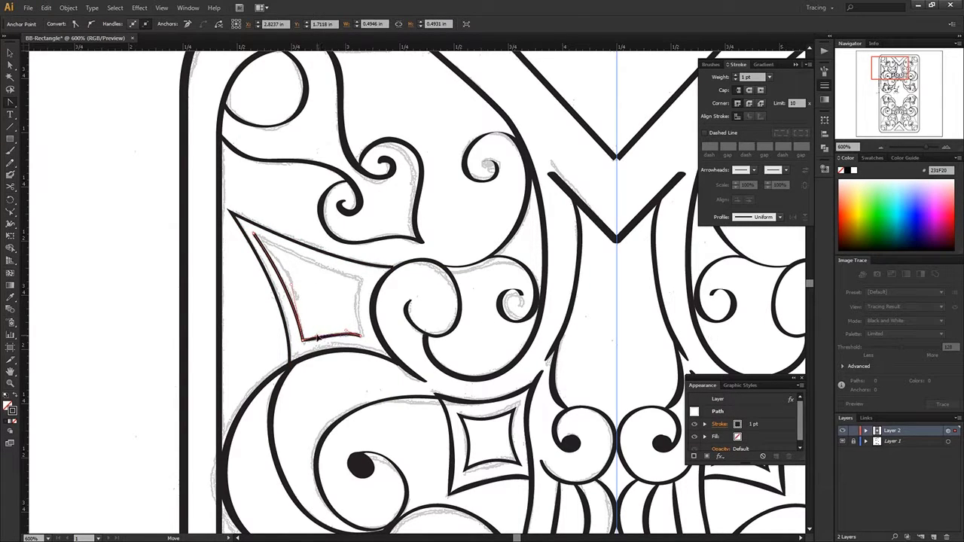
# Continue the kite outline from its lower-right endpoint and finish the path.
pyautogui.press('p')
pyautogui.click(360, 334)
pyautogui.press('Return')
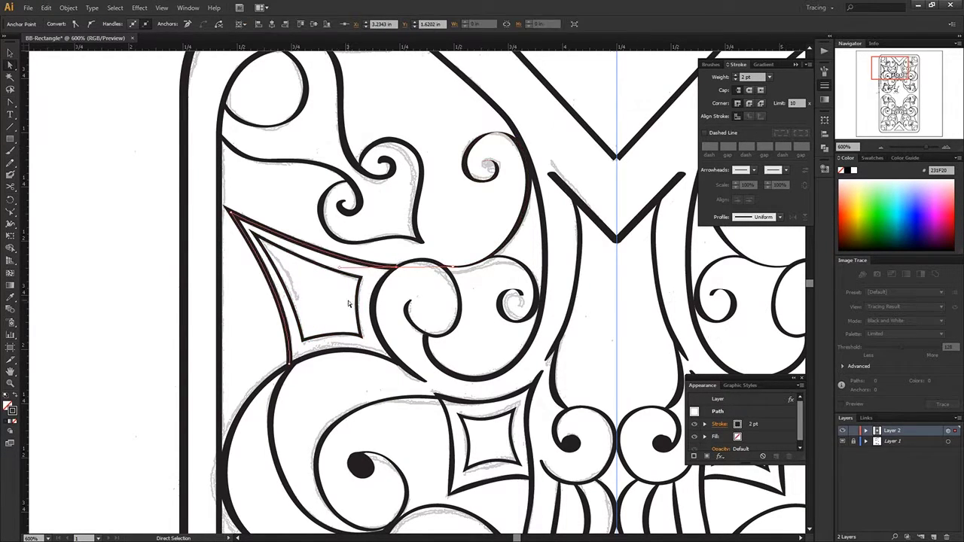
pyautogui.moveTo(482, 386)
pyautogui.mouseDown()
pyautogui.moveTo(421, 115)
pyautogui.moveTo(423, 253)
pyautogui.mouseUp()
pyautogui.press('b')
pyautogui.press('F5')
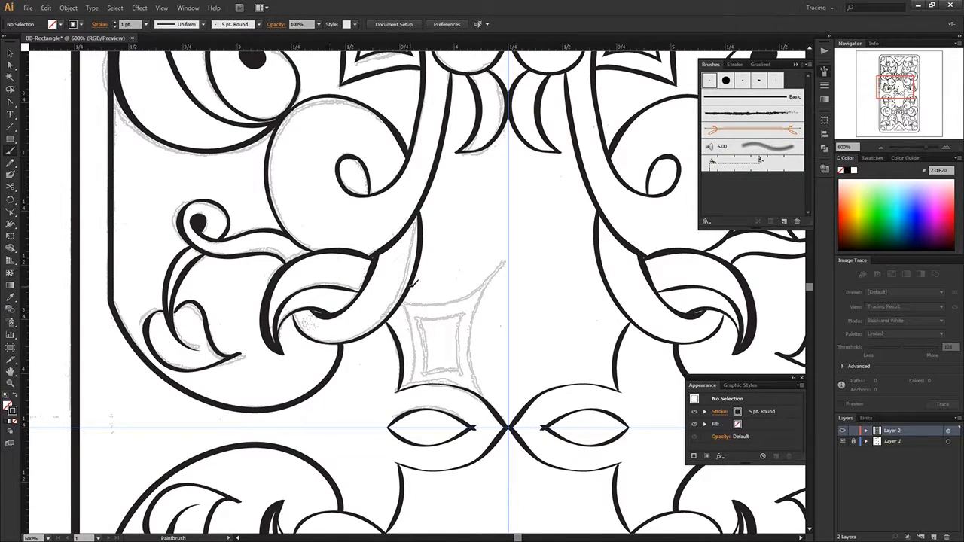
# Trace the pointed shape up to its apex, give it a 2 pt stroke, and reshape its lower arc.
pyautogui.moveTo(413, 284); pyautogui.dragTo(395, 393)
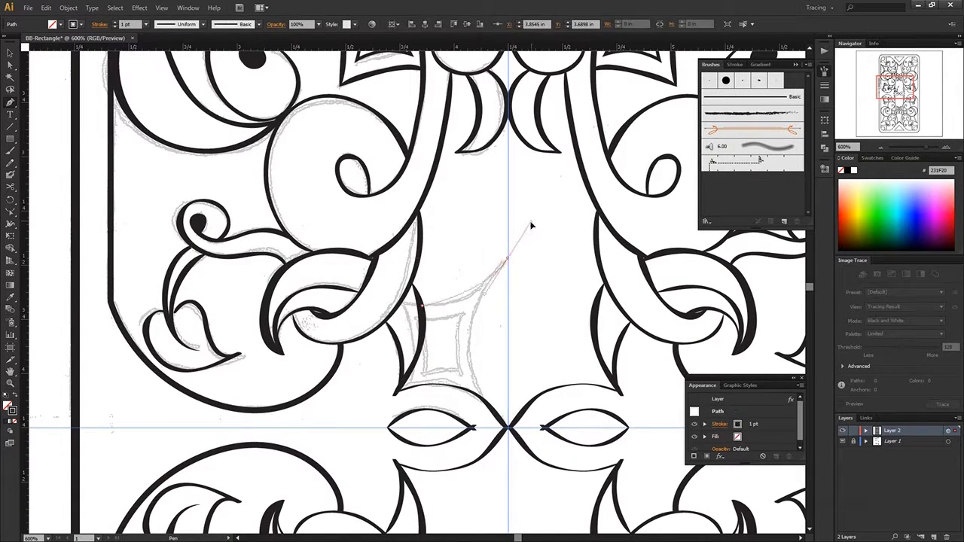
pyautogui.click(509, 260)
pyautogui.press('Return')
pyautogui.press('a')
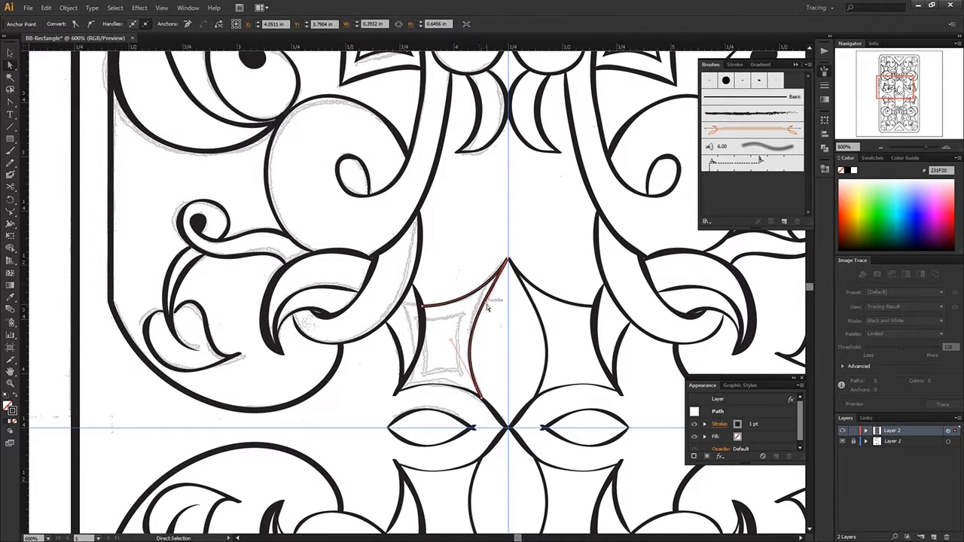
pyautogui.click(509, 259)
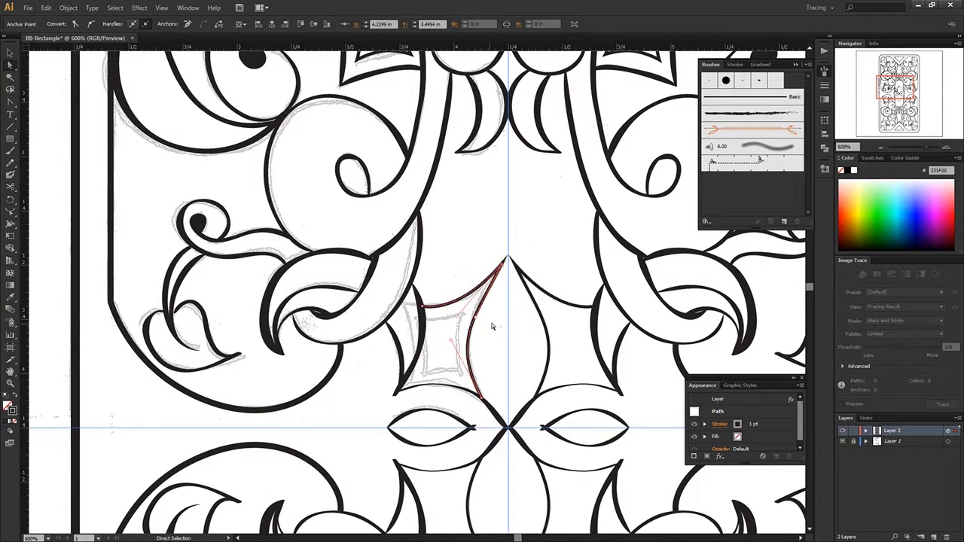
pyautogui.hotkey('ctrl', 'F10')
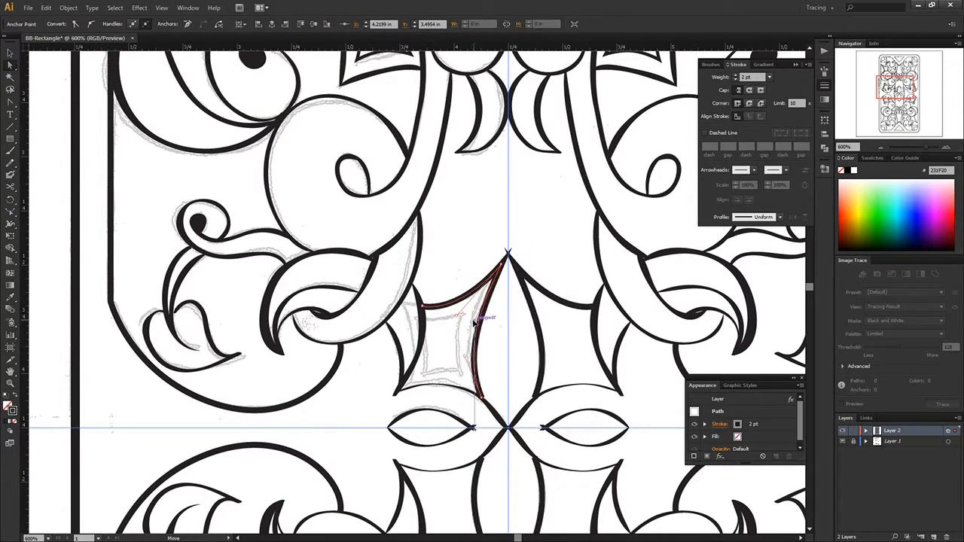
pyautogui.click(398, 390)
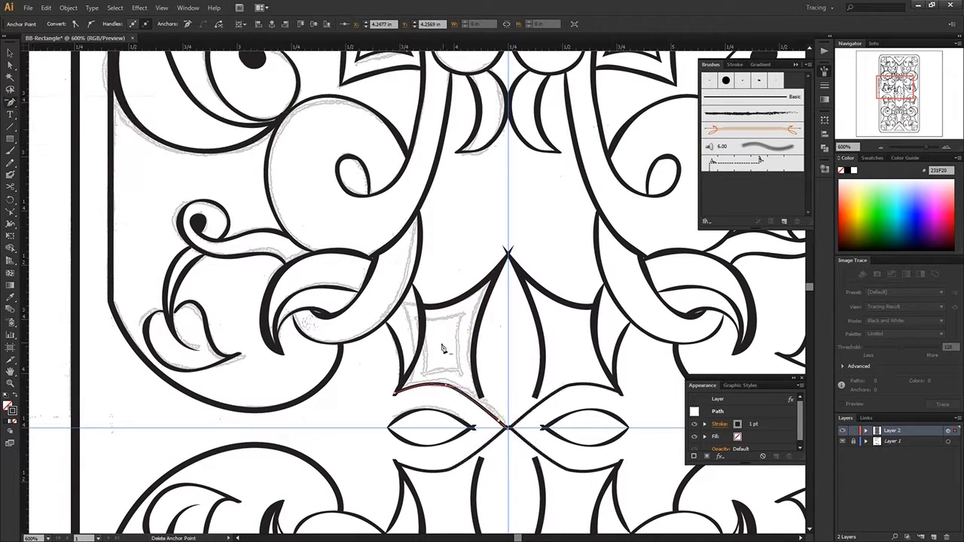
pyautogui.moveTo(409, 392); pyautogui.dragTo(415, 397)
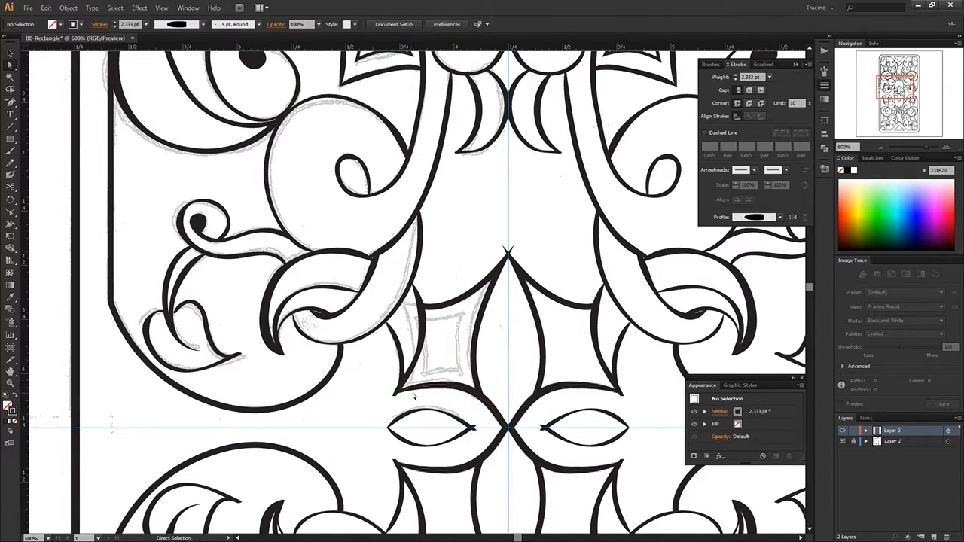
# Draw the inner diamond inside the pointed shape and adjust one of its corners.
pyautogui.press('p')
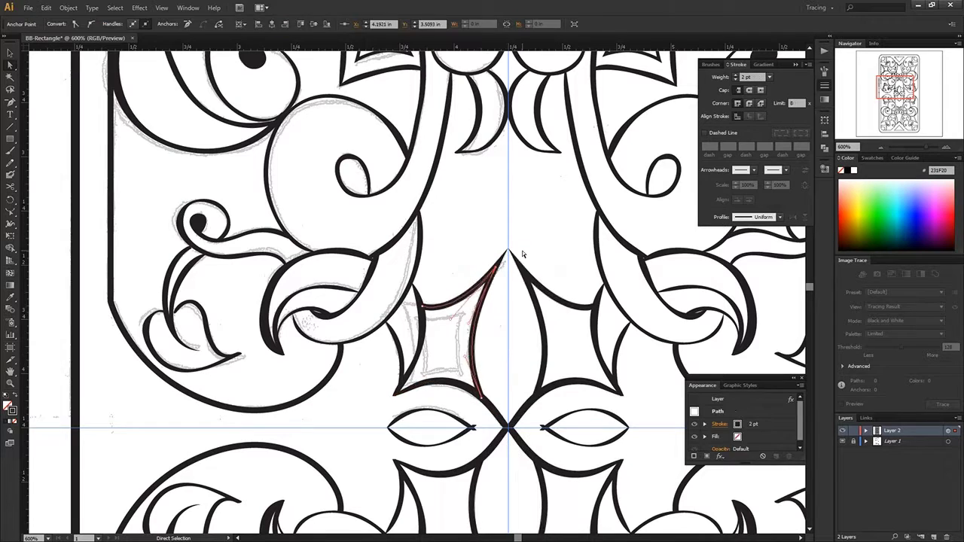
pyautogui.click(467, 311)
pyautogui.click(458, 369)
pyautogui.click(423, 372)
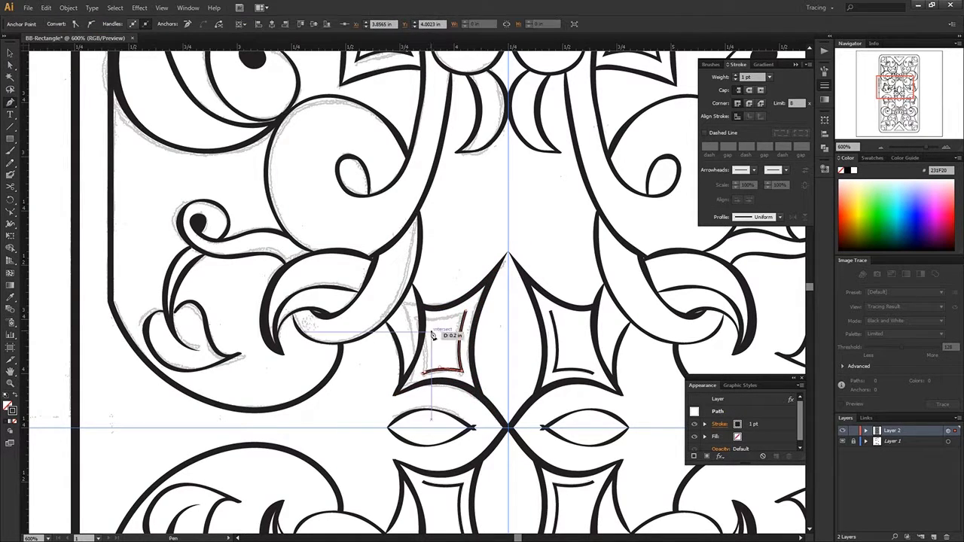
pyautogui.click(430, 369)
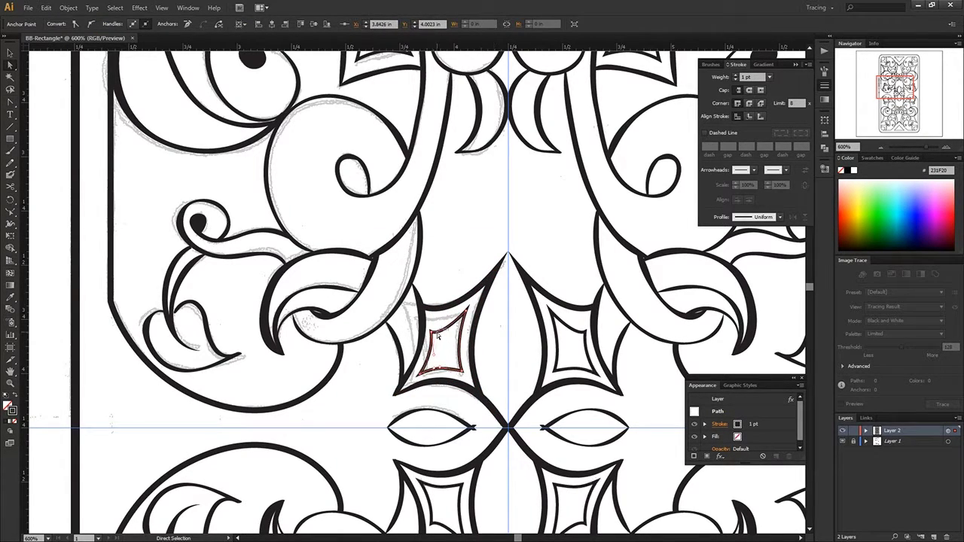
pyautogui.moveTo(434, 326); pyautogui.dragTo(433, 324)
# Thicken the left eye's top curve to a 2 pt stroke.
pyautogui.click(472, 427)
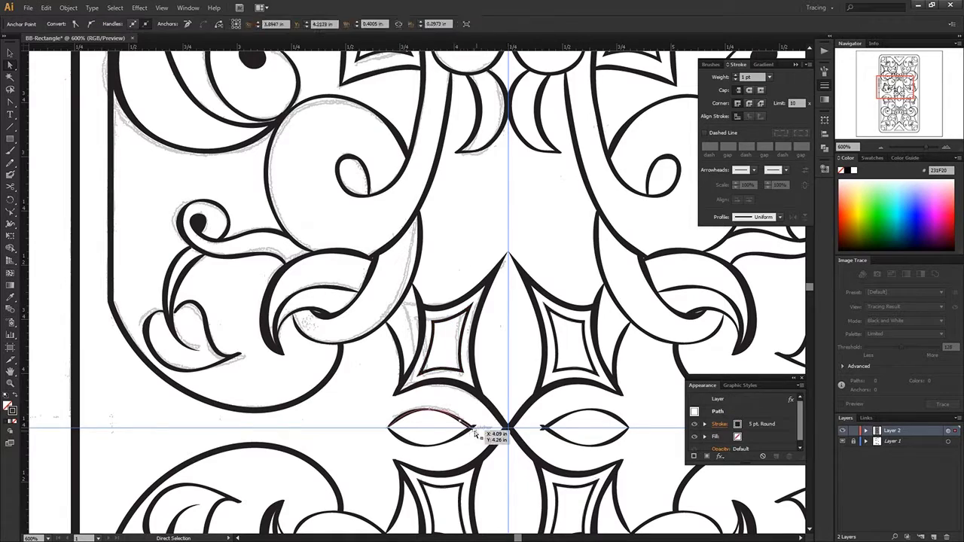
pyautogui.click(735, 74)
pyautogui.click(359, 417)
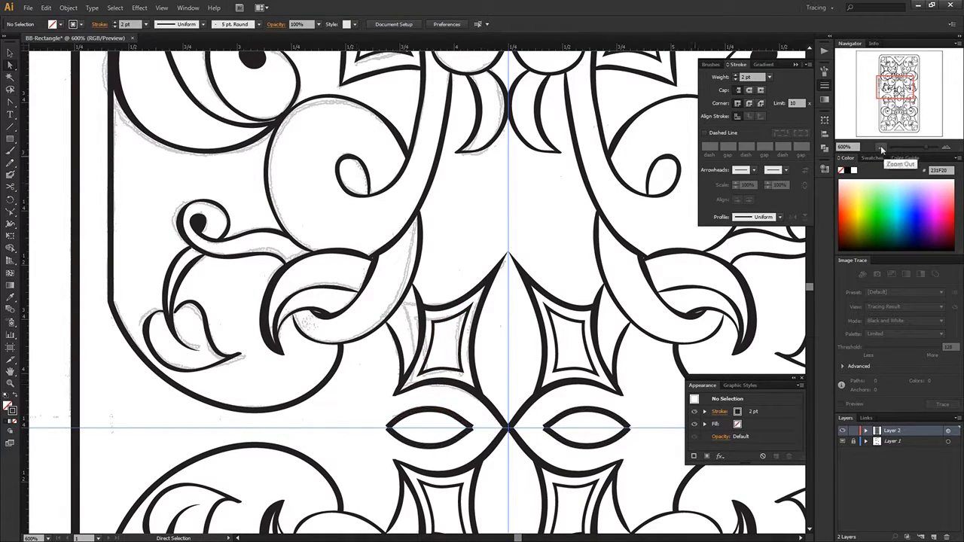
pyautogui.click(883, 151)
pyautogui.click(866, 441)
pyautogui.click(946, 148)
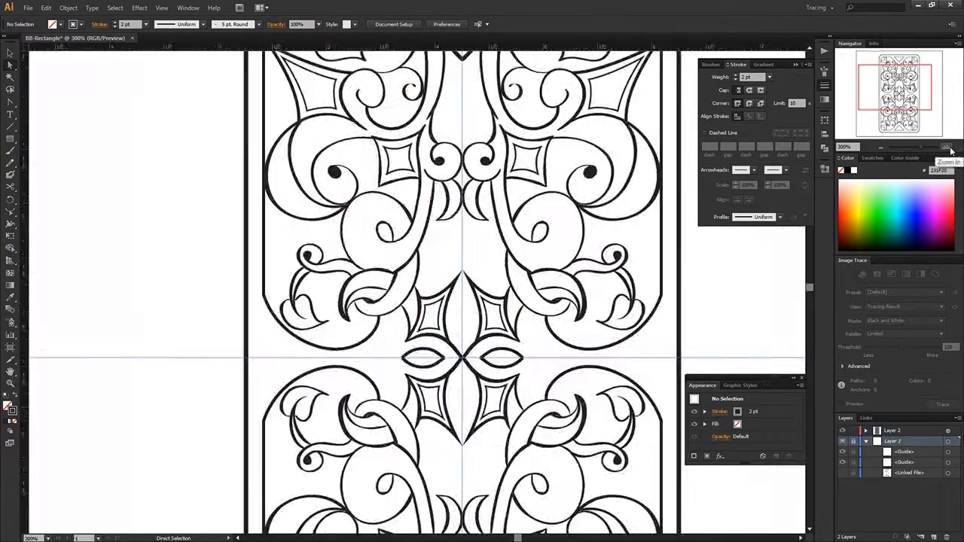
pyautogui.moveTo(897, 87); pyautogui.dragTo(894, 74)
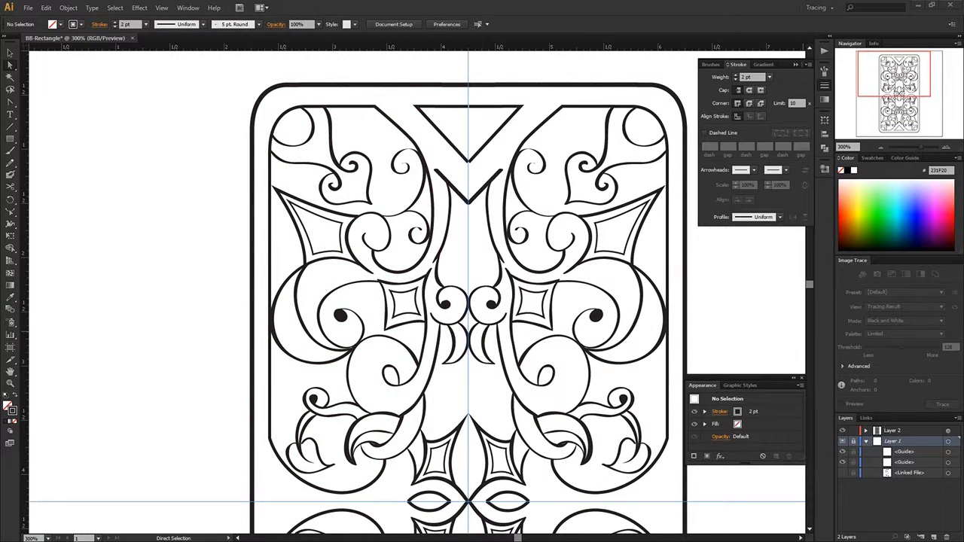
pyautogui.scroll(3, 340, 354)
pyautogui.click(380, 333)
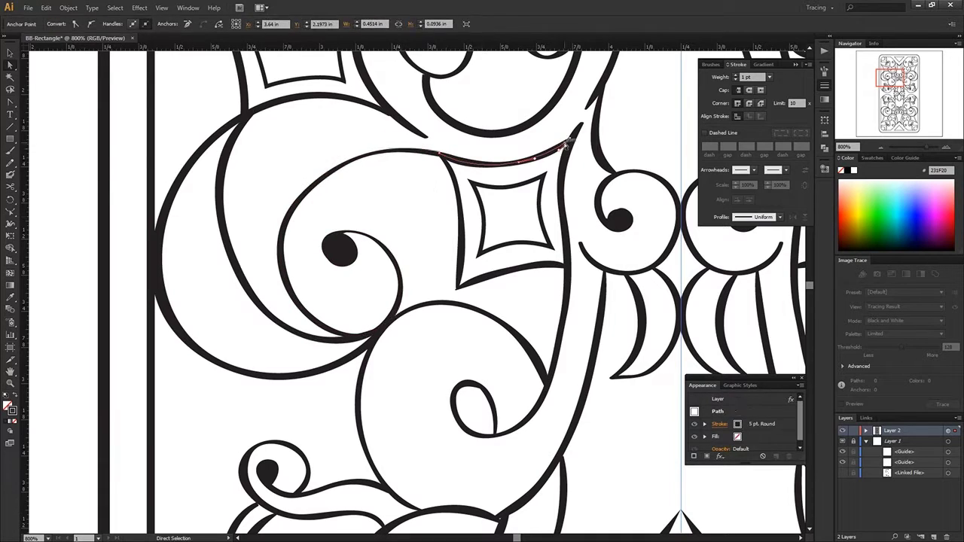
pyautogui.click(307, 131)
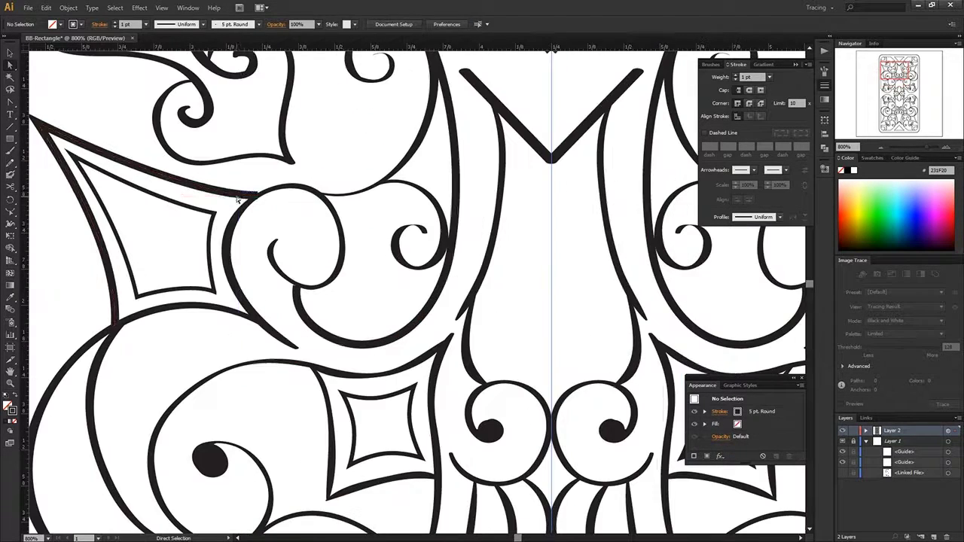
# Narrow the swirl stroke toward its inner end with the Width tool.
pyautogui.hotkey('shift', 'w')
pyautogui.moveTo(327, 284); pyautogui.dragTo(318, 292)
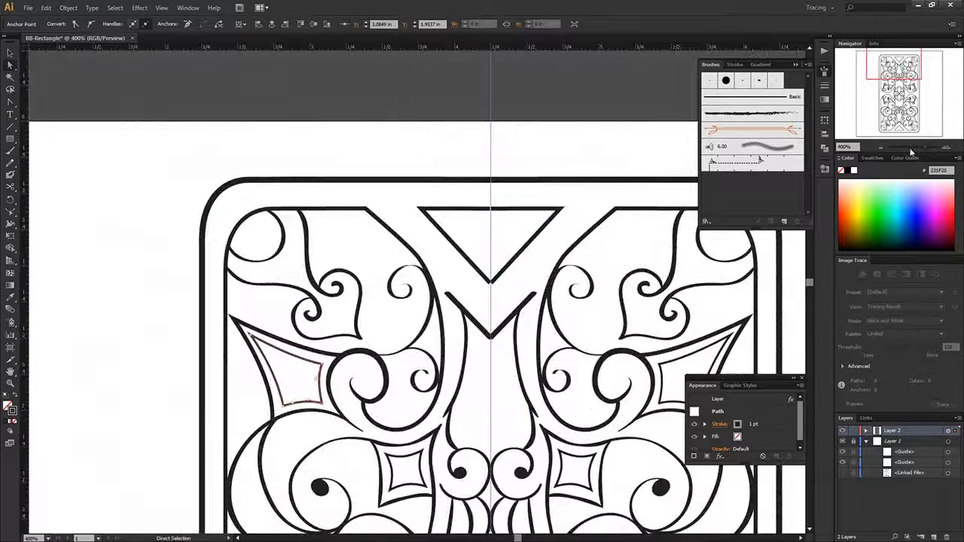
pyautogui.click(575, 142)
# Nudge the top triangle's anchor onto the vertical centre guide.
pyautogui.hotkey('ctrl', 'z')
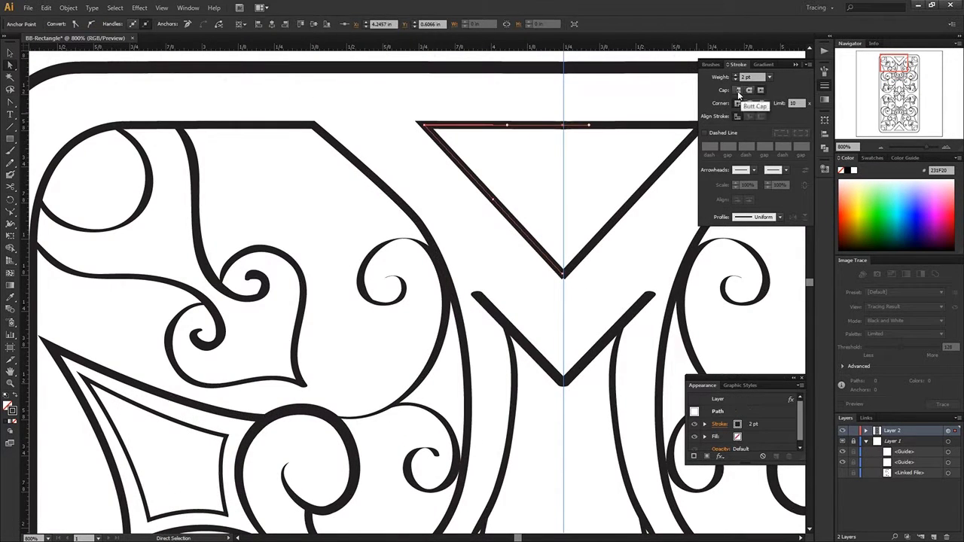
pyautogui.moveTo(564, 128); pyautogui.dragTo(563, 128)
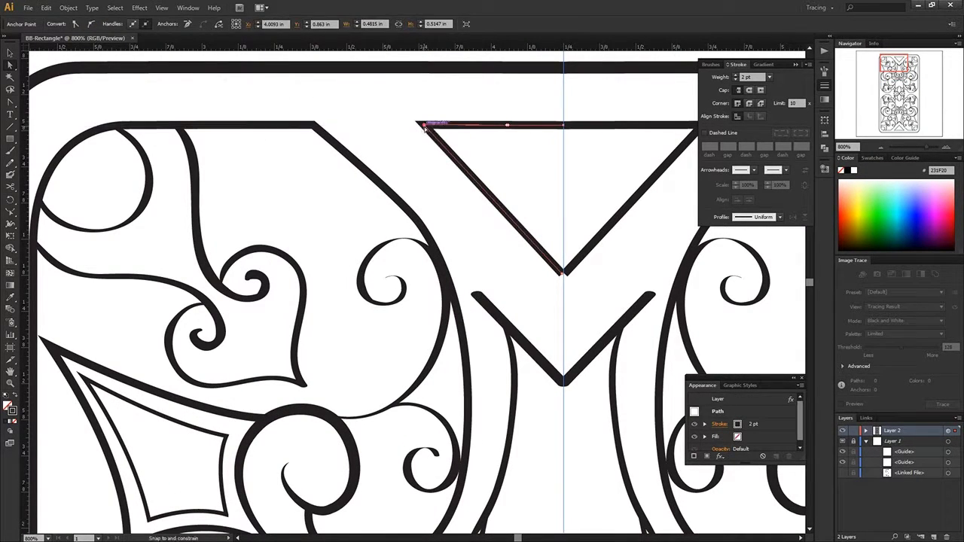
pyautogui.click(473, 128)
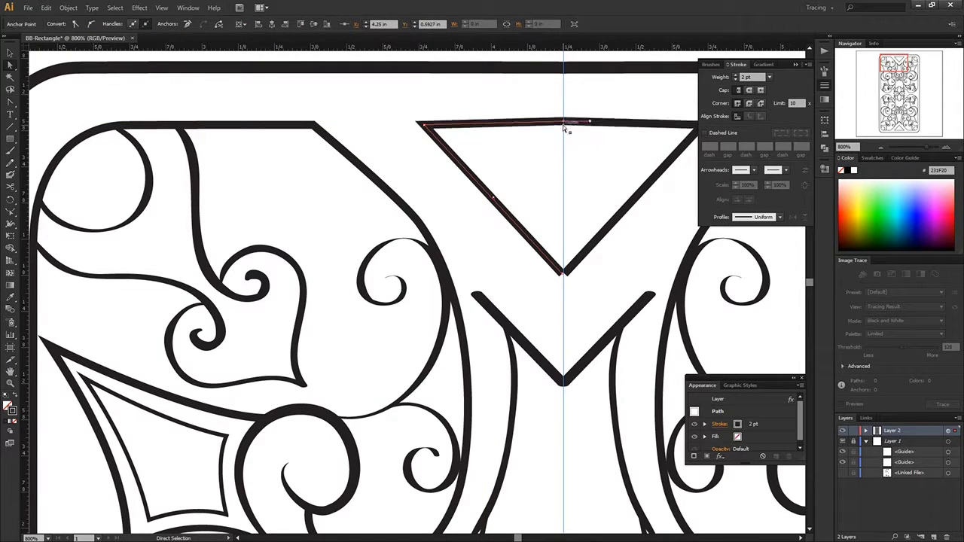
pyautogui.keyDown('alt'); pyautogui.scroll(3, 563, 128); pyautogui.keyUp('alt')
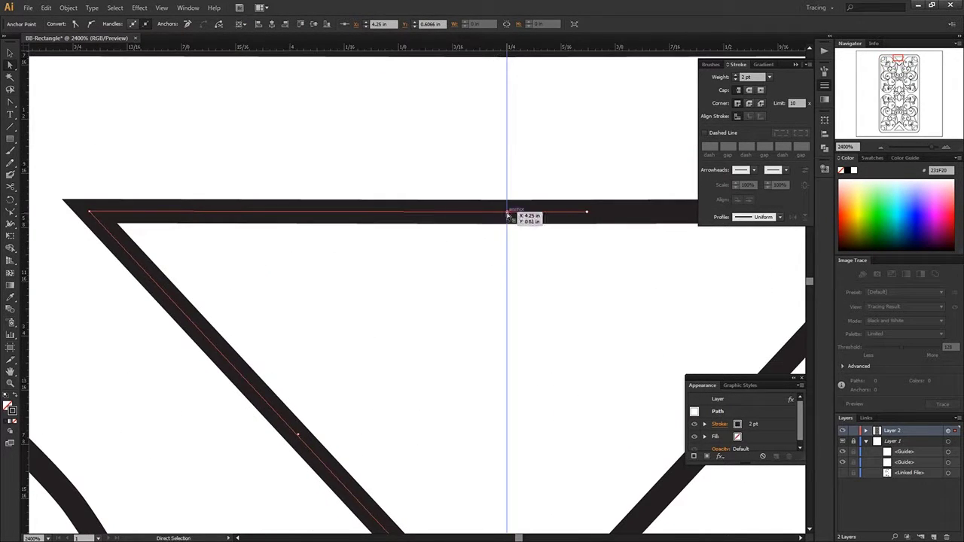
pyautogui.click(463, 269)
pyautogui.scroll(-3, 702, 254)
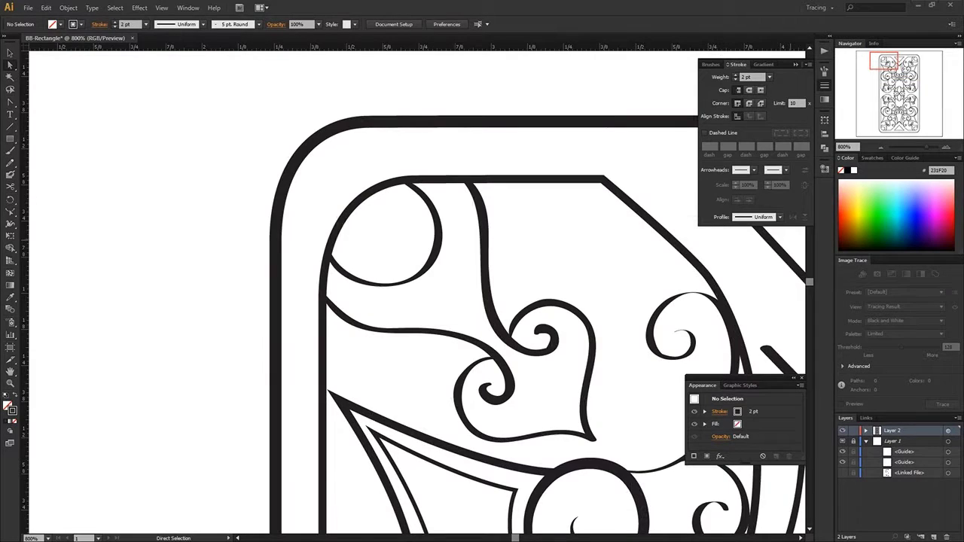
# Delete the stray straight segment from the upper-left swirl loop.
pyautogui.click(324, 302)
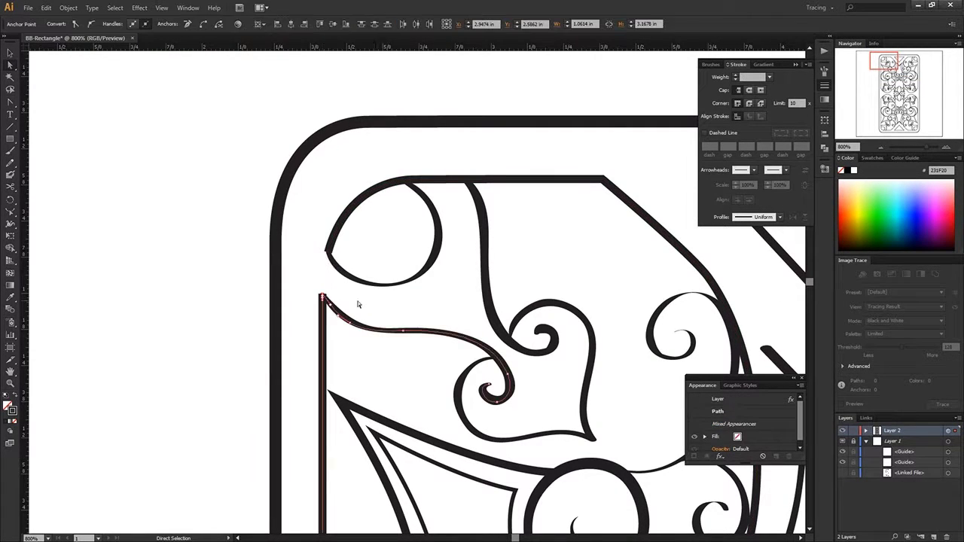
pyautogui.press('p')
pyautogui.keyDown('alt'); pyautogui.scroll(1, 297, 303); pyautogui.keyUp('alt')
pyautogui.press('a')
pyautogui.scroll(2, 377, 151)
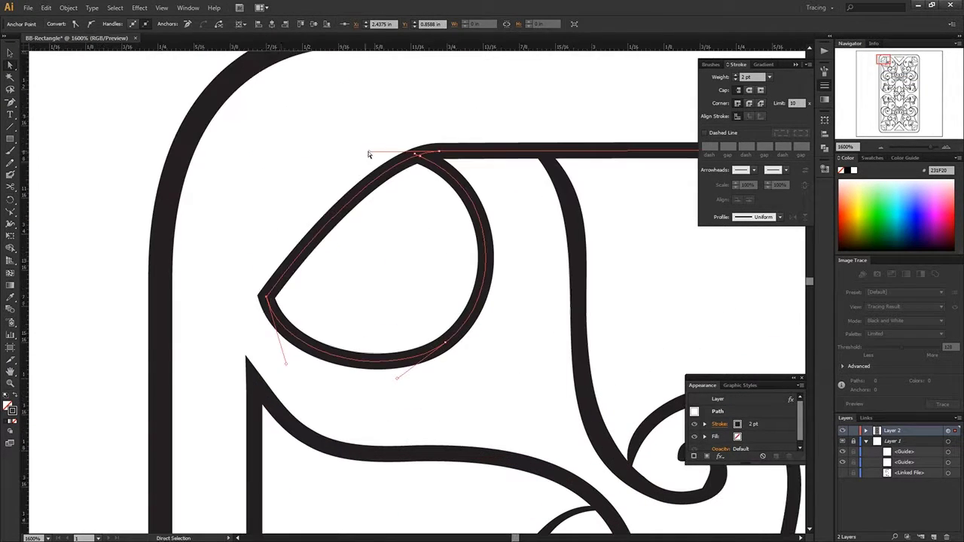
pyautogui.scroll(2, 443, 220)
pyautogui.click(443, 221)
pyautogui.press('Delete')
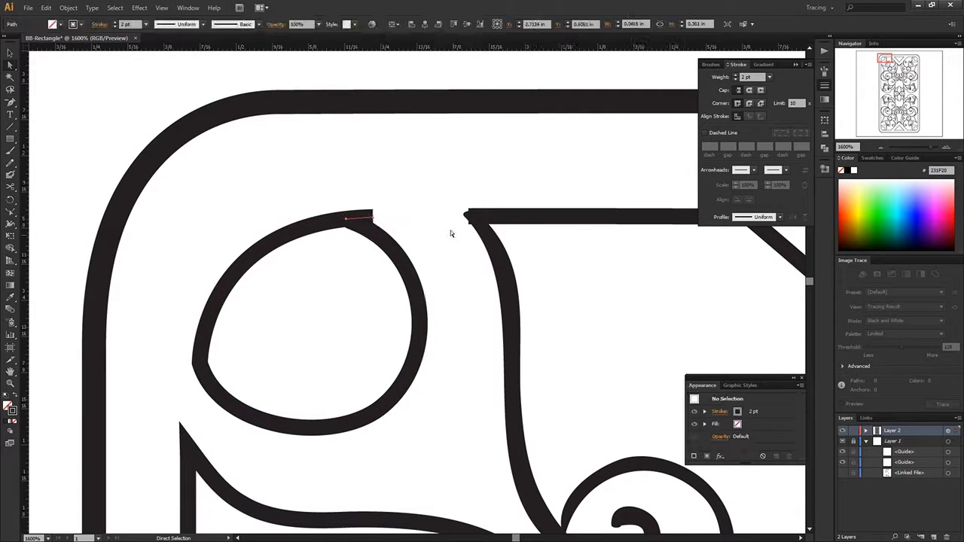
# Taper the lower curve and the right-hand swirl path to thin points.
pyautogui.click(462, 213)
pyautogui.hotkey('shift', 'w')
pyautogui.scroll(-5, 489, 452)
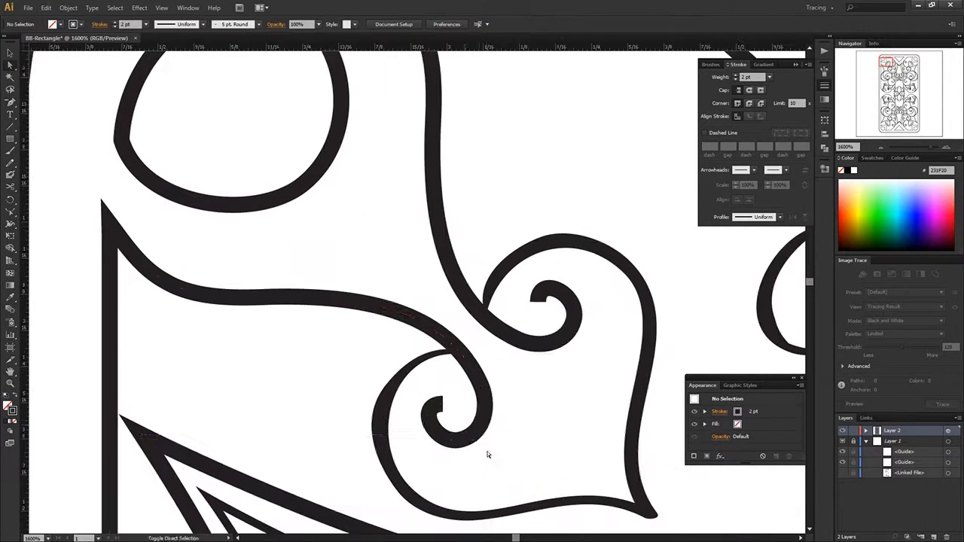
pyautogui.moveTo(486, 433); pyautogui.dragTo(478, 435)
pyautogui.moveTo(570, 336); pyautogui.dragTo(563, 341)
pyautogui.press('a')
pyautogui.hotkey('ctrl', '-')
pyautogui.hotkey('ctrl', '-')
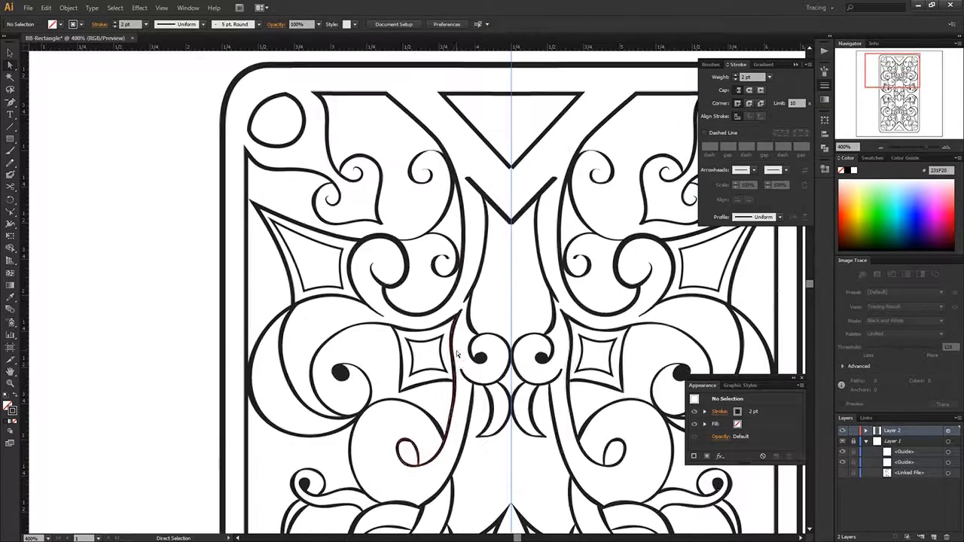
# Draw a tall narrow ellipse, delete its right half, and move the arc to the centre.
pyautogui.scroll(-2, 394, 299)
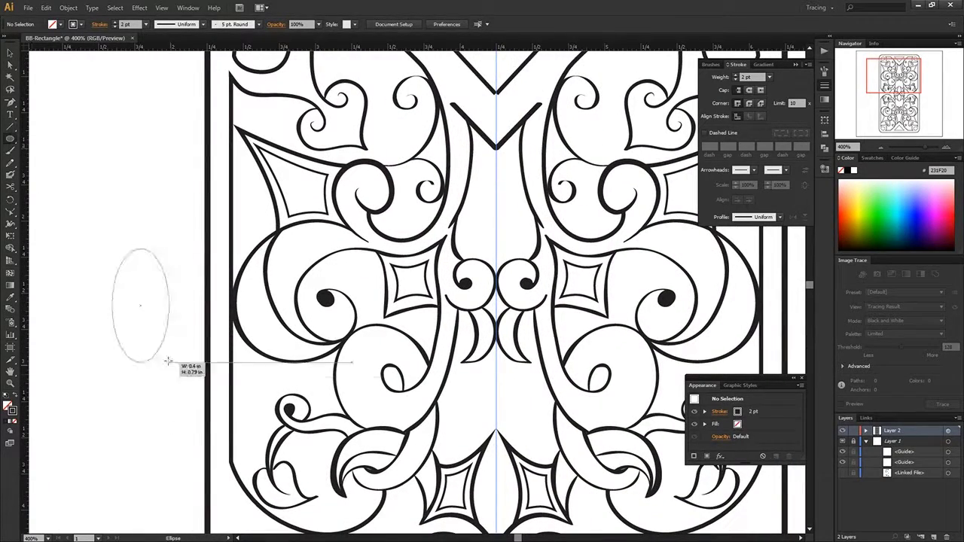
pyautogui.moveTo(168, 362); pyautogui.dragTo(167, 362)
pyautogui.press('a')
pyautogui.click(169, 305)
pyautogui.press('Delete')
pyautogui.click(113, 309)
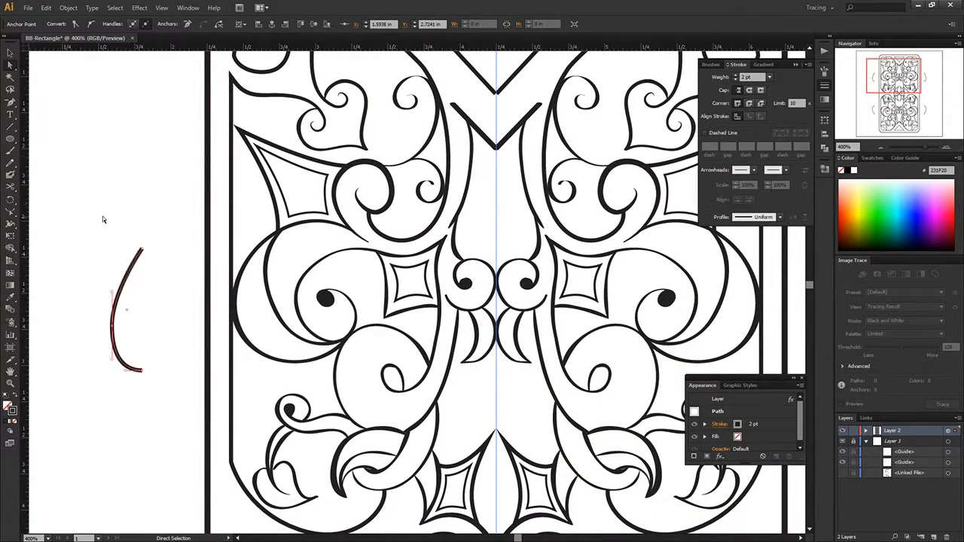
pyautogui.moveTo(113, 283); pyautogui.dragTo(469, 175)
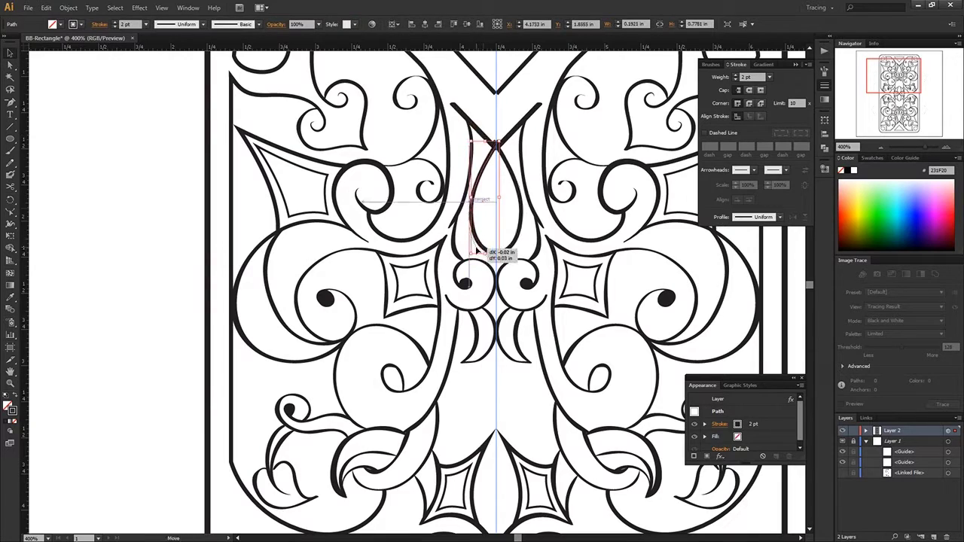
# Join the arc ends into a closed 1 pt teardrop beneath the chevron.
pyautogui.scroll(3, 470, 400)
pyautogui.click(946, 147)
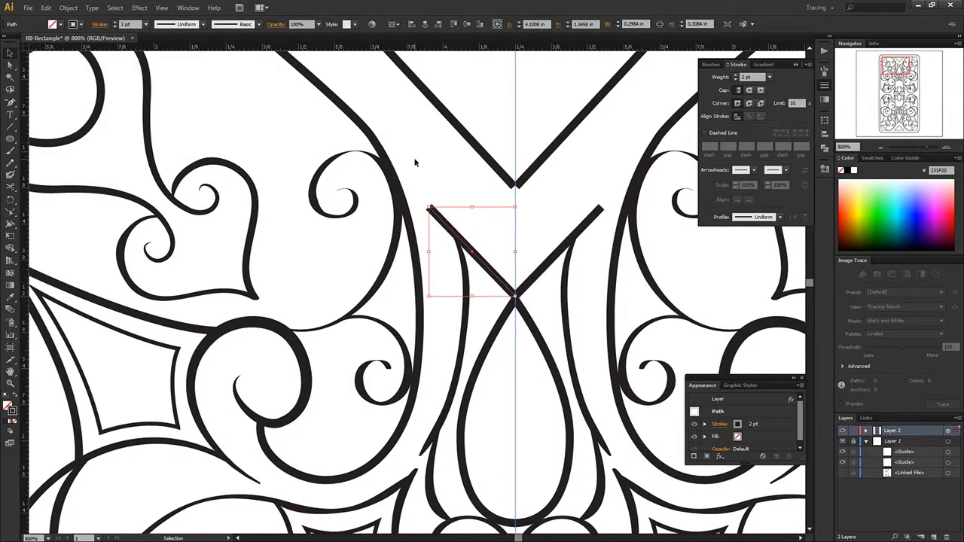
pyautogui.scroll(-4, 452, 248)
pyautogui.click(482, 264)
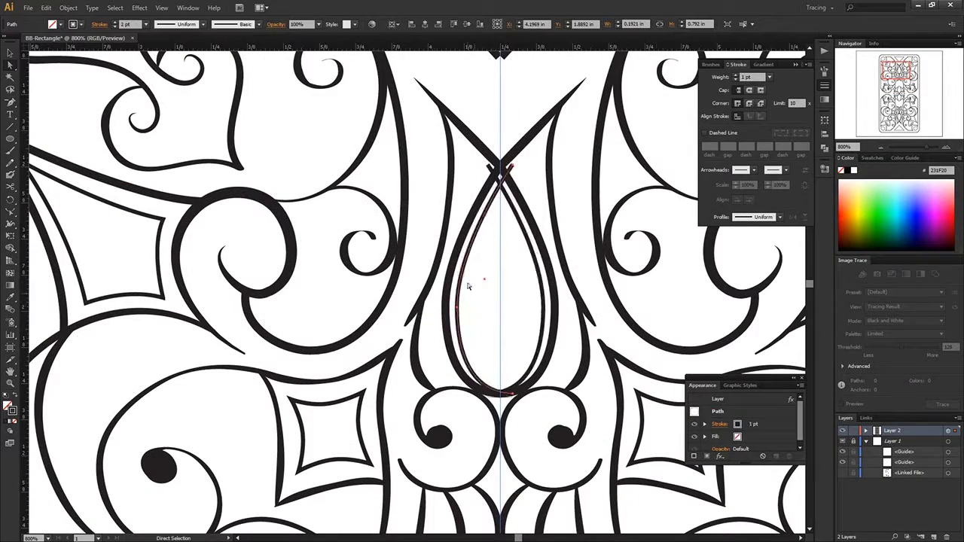
pyautogui.hotkey('ctrl', 'alt', 'shift', 'j')
pyautogui.press('a')
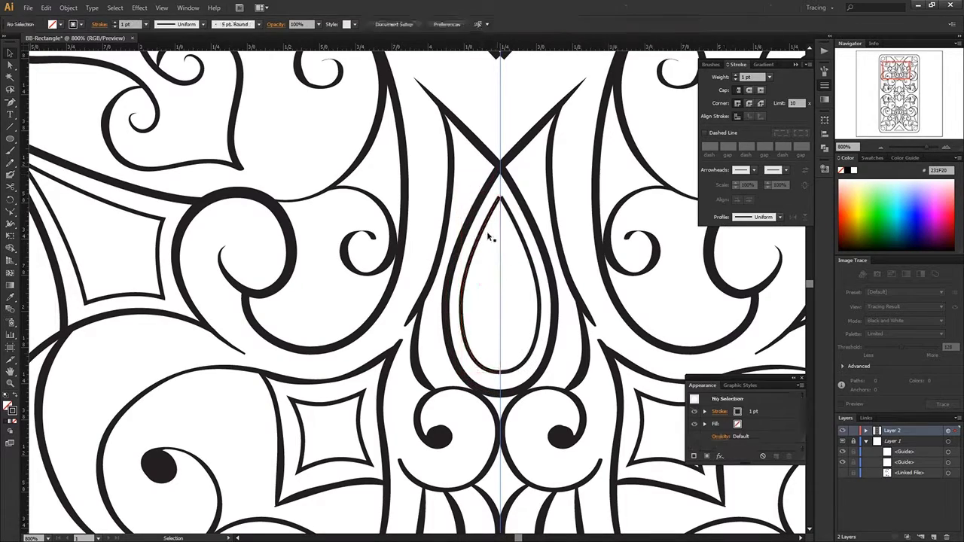
pyautogui.hotkey('ctrl', 'shift', 'a')
pyautogui.hotkey('ctrl', '-')
pyautogui.hotkey('ctrl', '-')
# Paint a mirrored scroll curl with the tapered art brush and check its brush options.
pyautogui.click(948, 149)
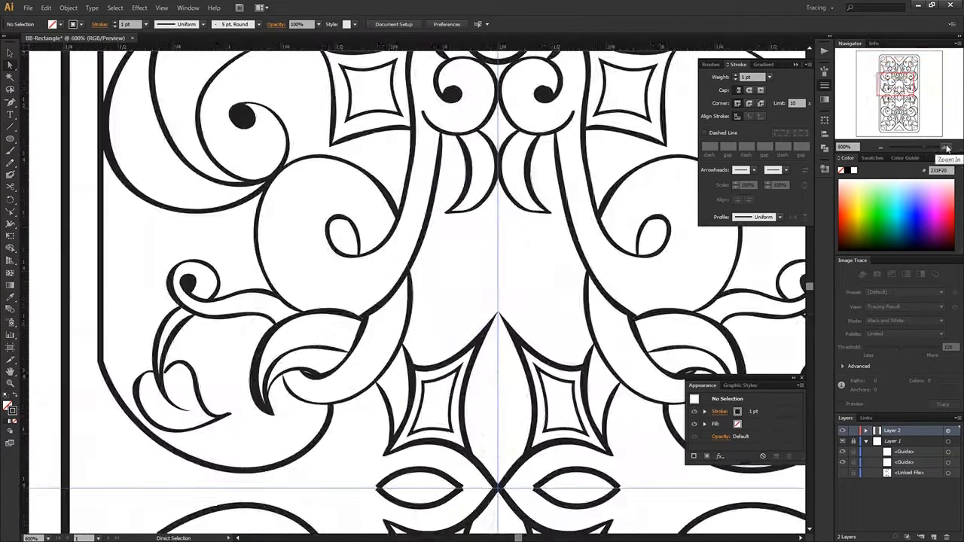
pyautogui.moveTo(413, 299); pyautogui.dragTo(413, 282)
pyautogui.click(711, 64)
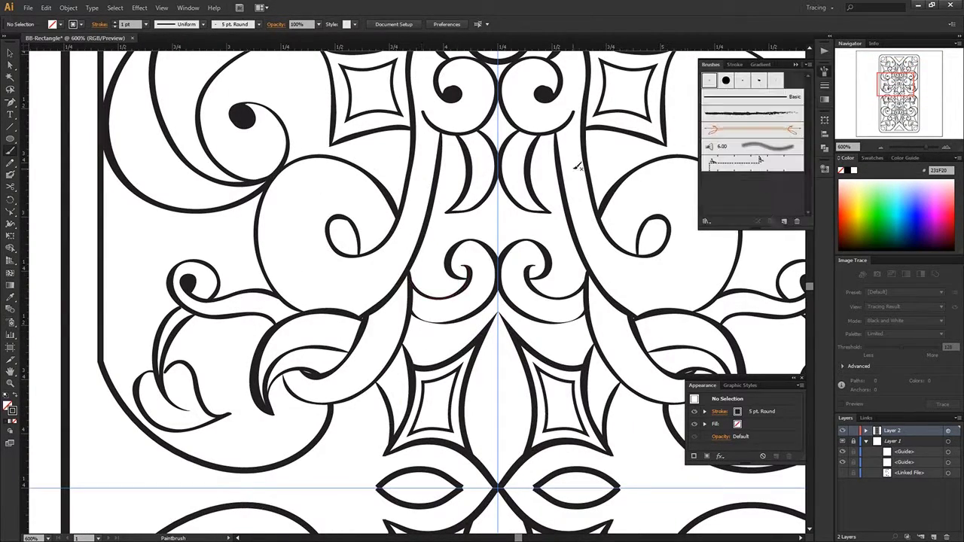
pyautogui.doubleClick(750, 129)
pyautogui.press('Escape')
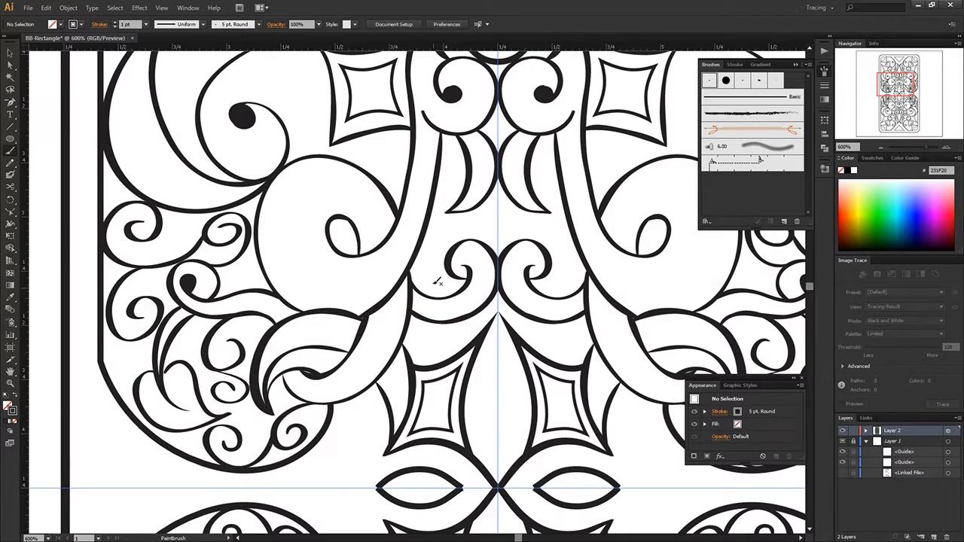
# Smooth the painted curls in the upper-left scrollwork and refine their anchors.
pyautogui.scroll(3, 479, 228)
pyautogui.hscroll(-2, 390, 280)
pyautogui.scroll(3, 450, 382)
pyautogui.hscroll(-2, 493, 198)
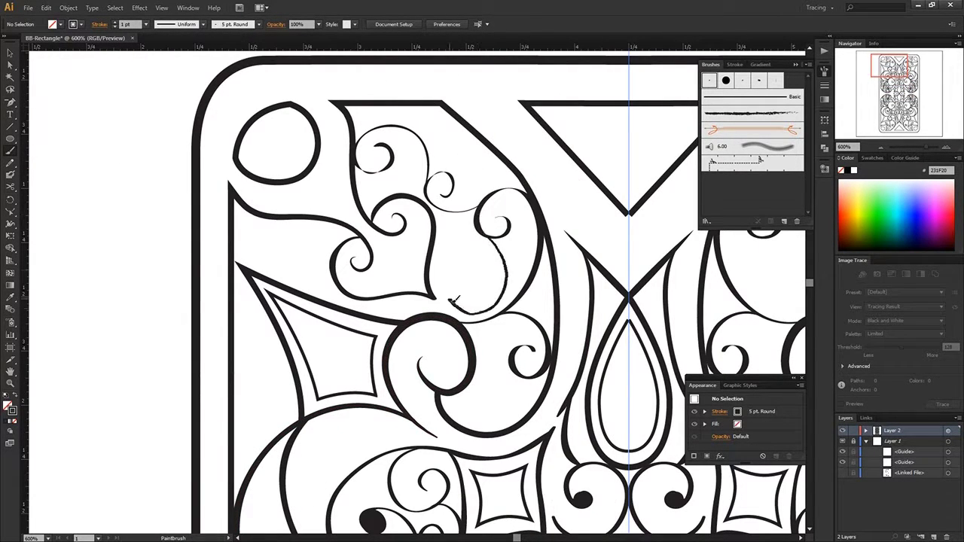
pyautogui.moveTo(11, 162); pyautogui.dragTo(53, 172)
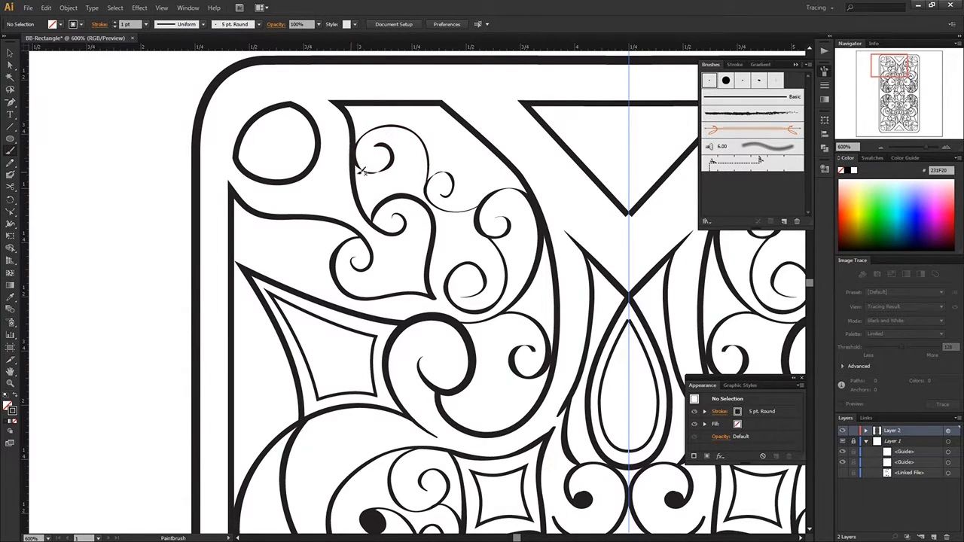
pyautogui.press('a')
pyautogui.click(362, 169)
pyautogui.click(486, 226)
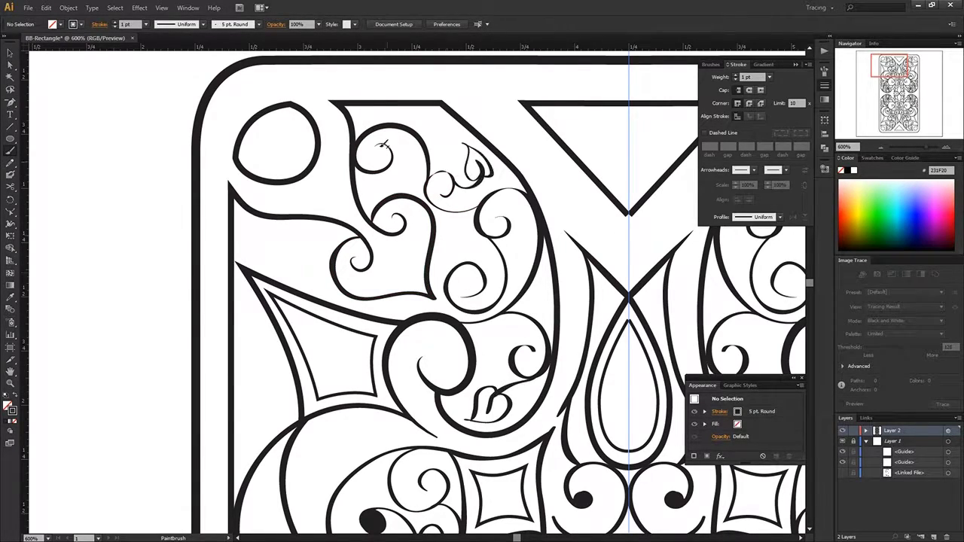
pyautogui.scroll(-5, 440, 189)
pyautogui.scroll(-5, 470, 295)
# Draw a curved path at the card's middle left edge.
pyautogui.press('p')
pyautogui.click(194, 252)
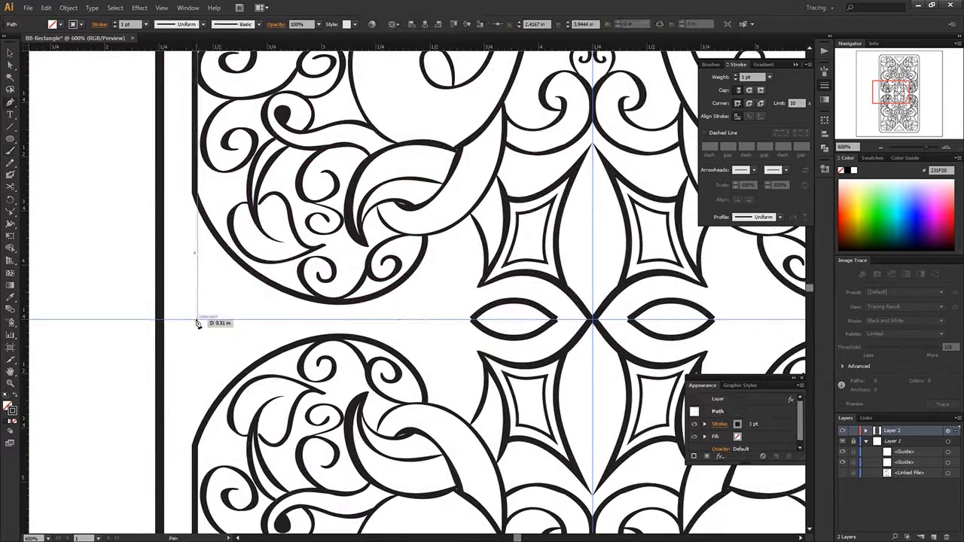
pyautogui.click(195, 386)
pyautogui.moveTo(348, 327)
pyautogui.mouseDown()
pyautogui.moveTo(332, 312)
pyautogui.moveTo(292, 310)
pyautogui.mouseUp()
pyautogui.click(882, 147)
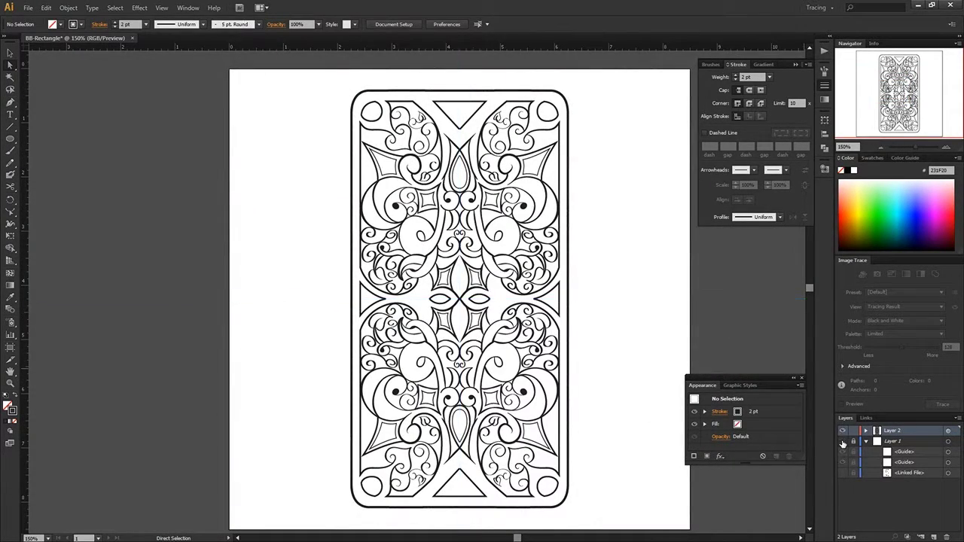
# Select all the artwork and expand it via Object > Expand.
pyautogui.hotkey('ctrl', 'a')
pyautogui.click(68, 8)
pyautogui.click(113, 80)
pyautogui.scroll(5, 486, 226)
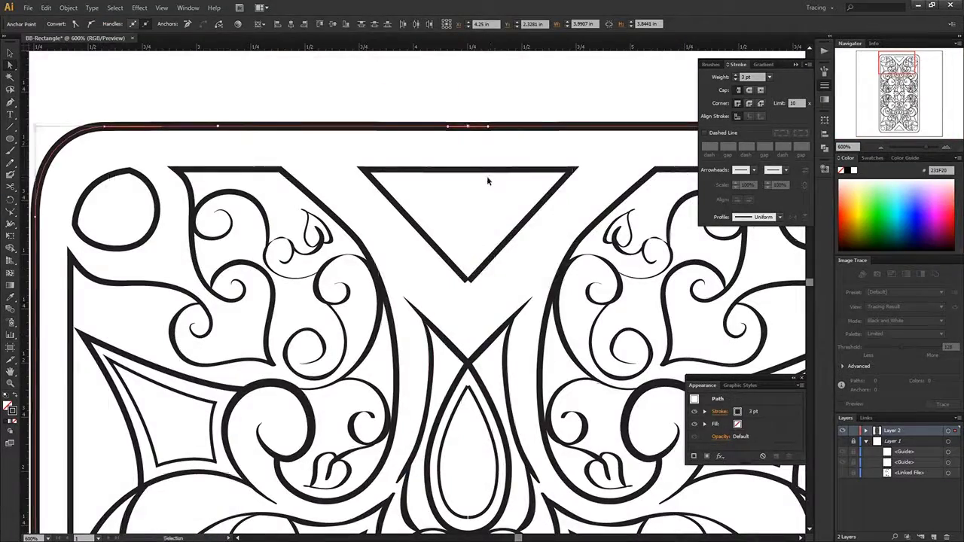
pyautogui.rightClick(463, 134)
pyautogui.press('Escape')
pyautogui.press('v')
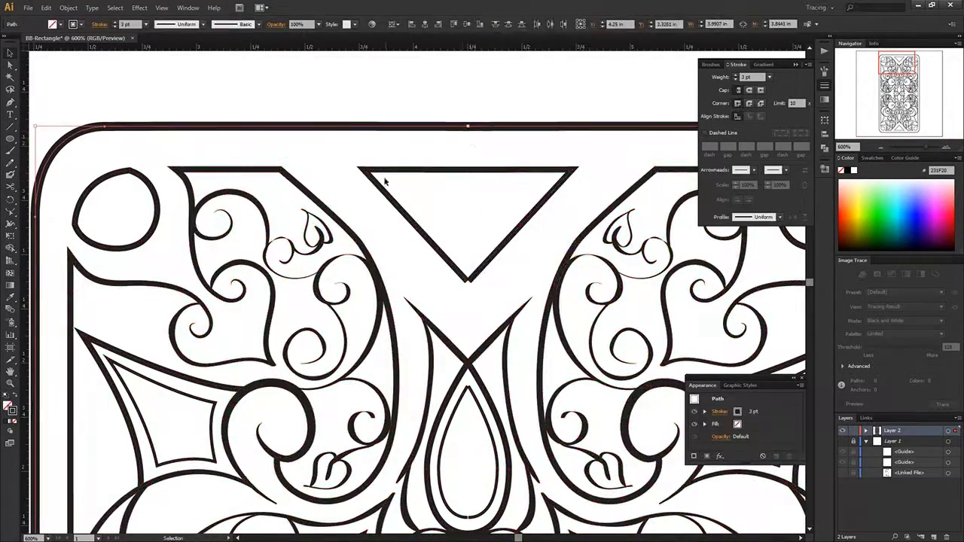
pyautogui.click(495, 241)
pyautogui.rightClick(469, 170)
pyautogui.rightClick(477, 275)
# Average the left eye shape's end anchors to a single point (Both).
pyautogui.press('a')
pyautogui.scroll(-5, 489, 301)
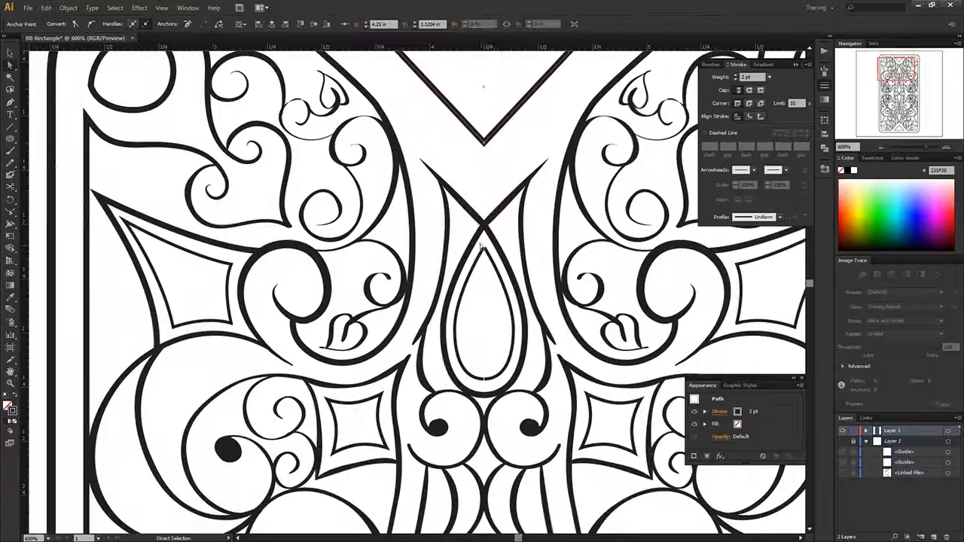
pyautogui.rightClick(488, 273)
pyautogui.click(516, 333)
pyautogui.scroll(-5, 490, 302)
pyautogui.hotkey('ctrl', 'alt', 'j')
# Join the left eye shape's end points into a closed path.
pyautogui.press('Return')
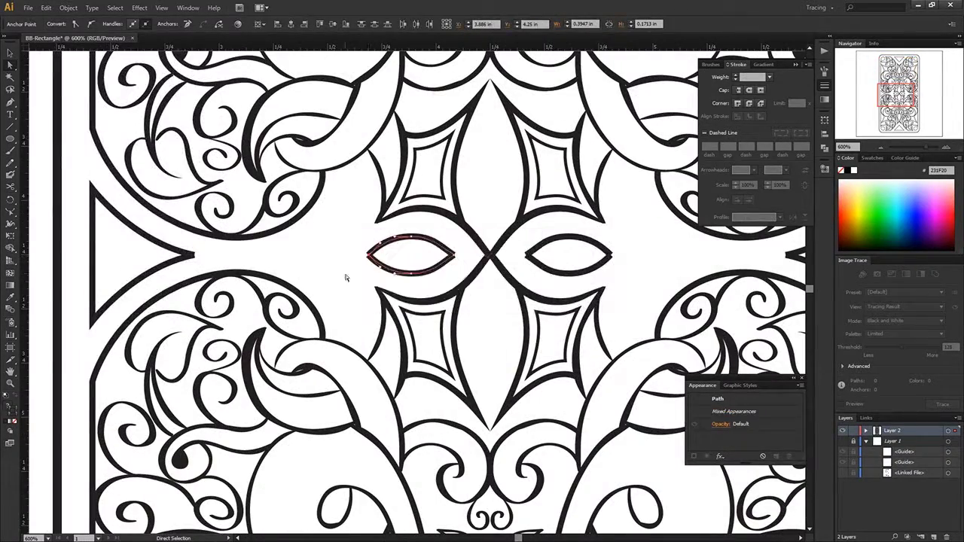
pyautogui.hotkey('ctrl', 'j')
pyautogui.press('v')
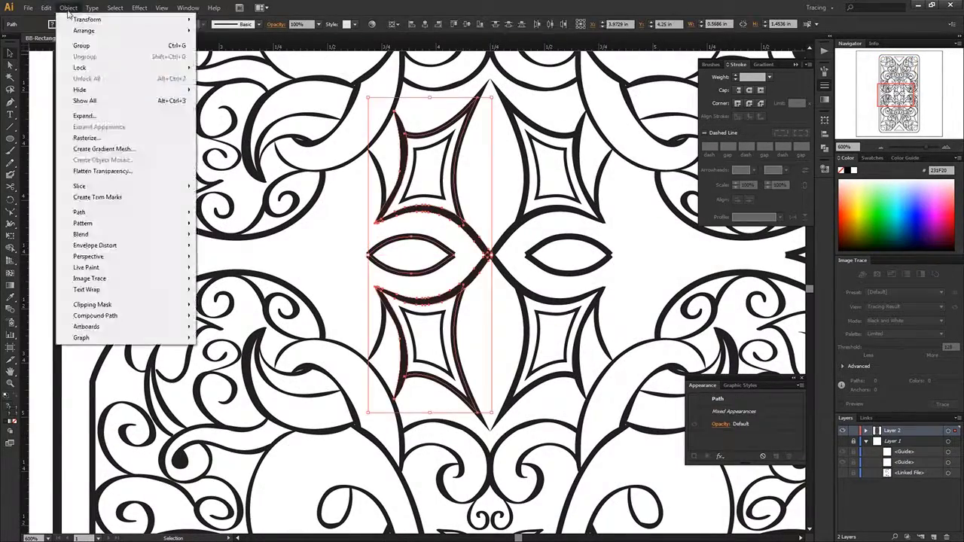
pyautogui.click(367, 273)
# Average the right eye's end anchors, then select the teardrop's bottom anchor for adjustment.
pyautogui.press('a')
pyautogui.hotkey('ctrl', '=')
pyautogui.hotkey('ctrl', '=')
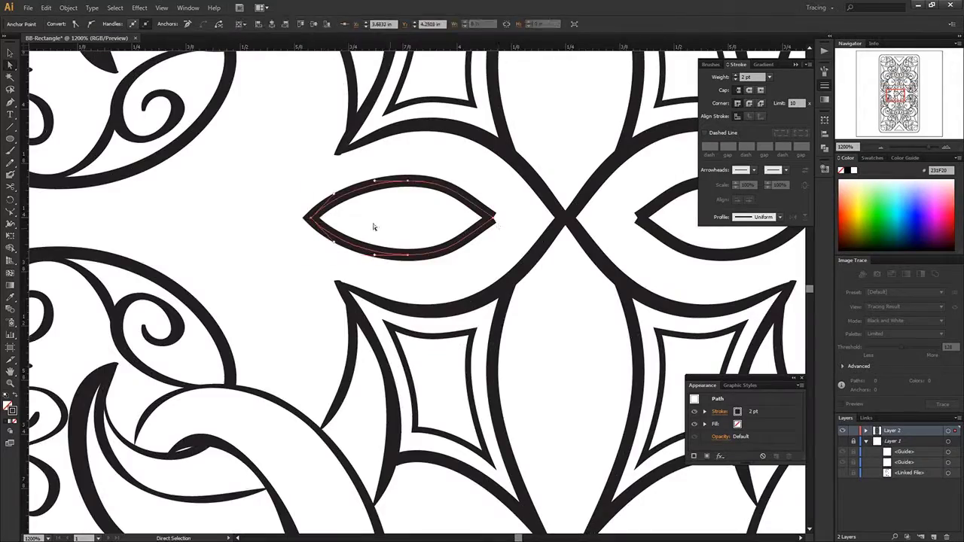
pyautogui.moveTo(374, 226); pyautogui.dragTo(219, 250)
pyautogui.click(658, 243)
pyautogui.click(657, 244)
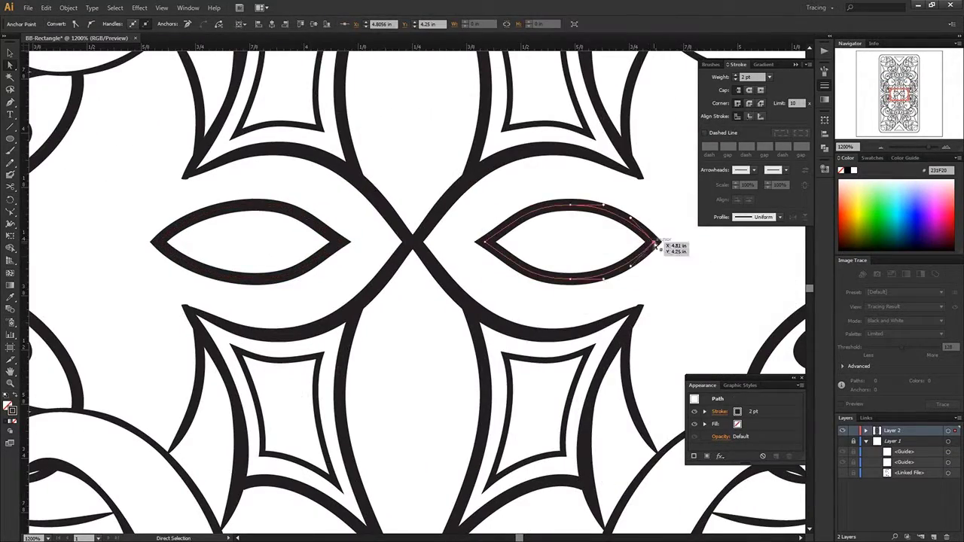
pyautogui.rightClick(183, 297)
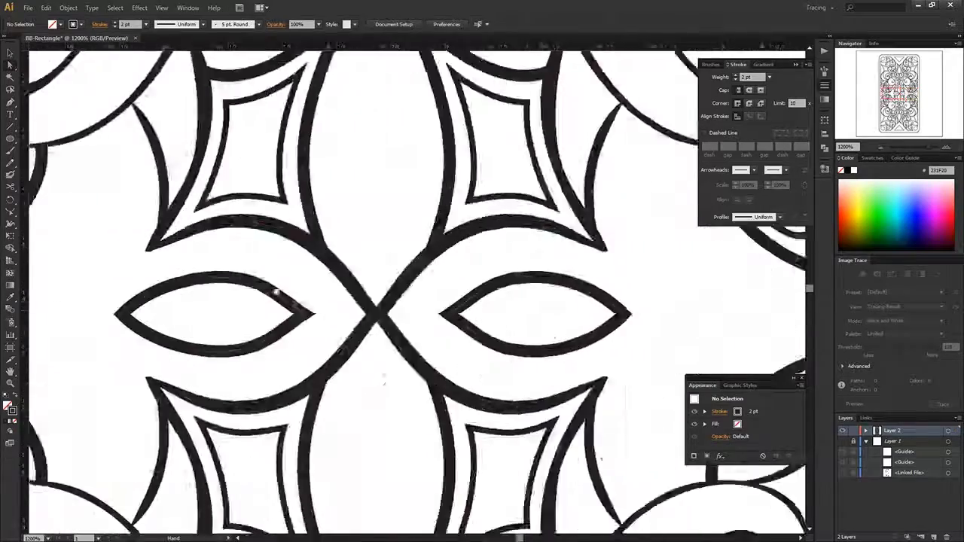
pyautogui.moveTo(476, 295); pyautogui.dragTo(525, 329)
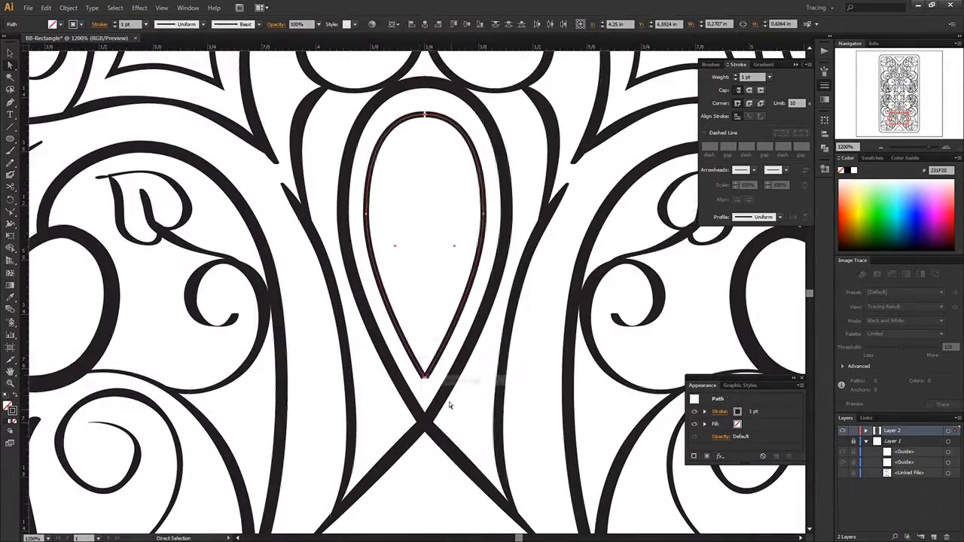
pyautogui.click(426, 322)
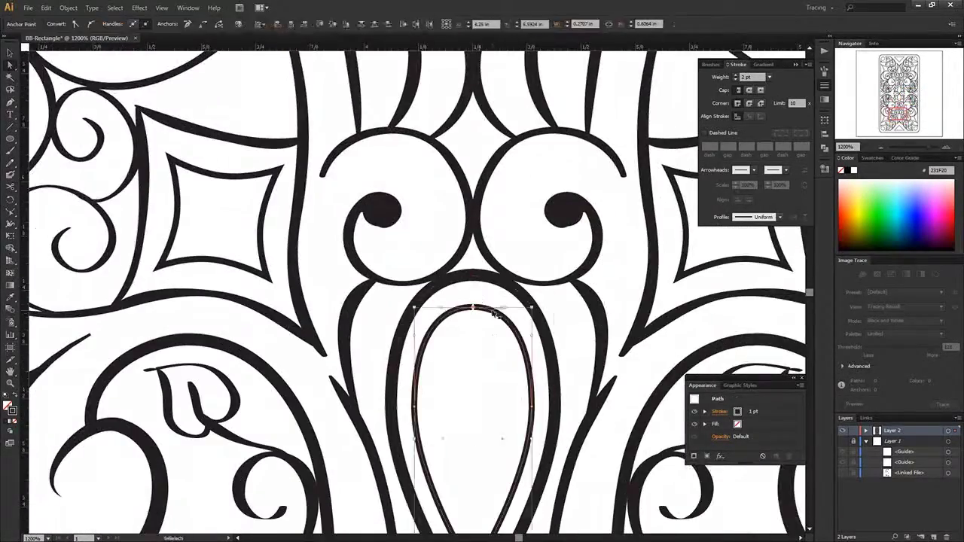
pyautogui.click(456, 412)
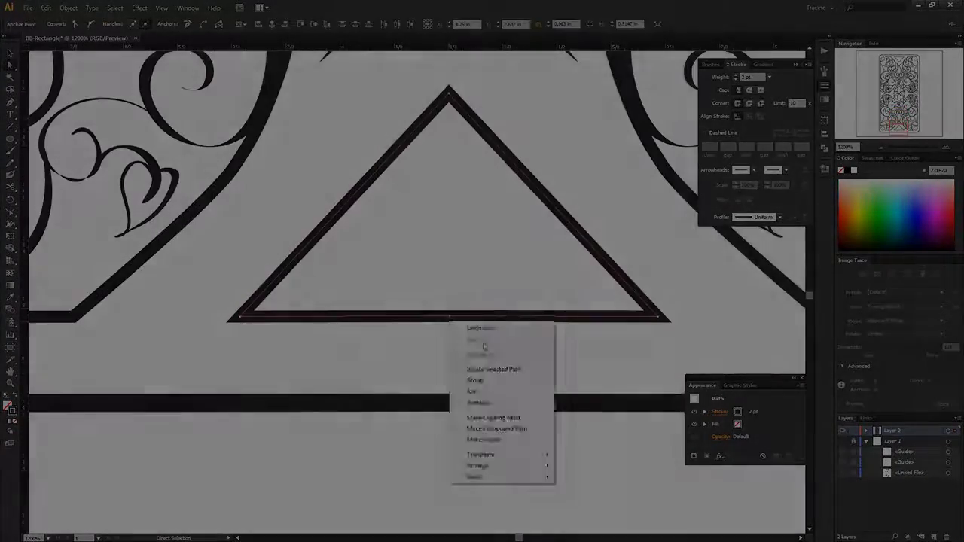